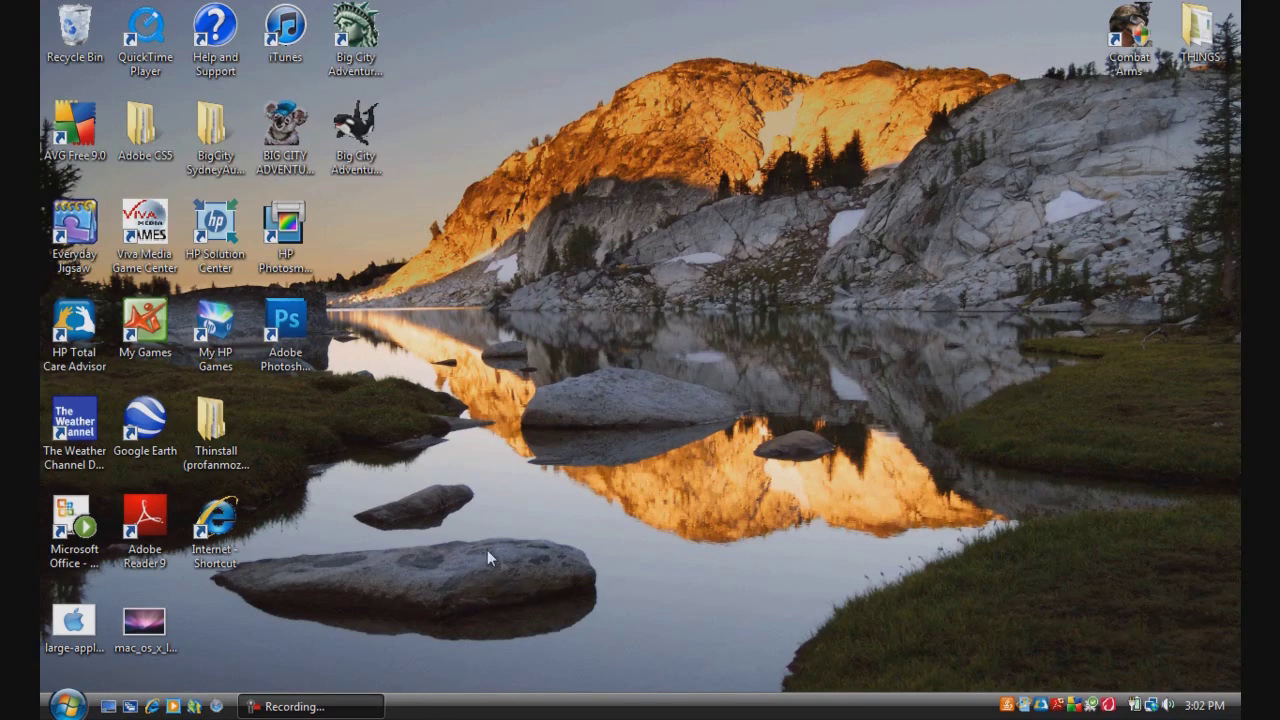
Step: Launch Adobe Photoshop CS5 from its desktop shortcut
{"action": "double_click", "coordinate": [286, 328]}
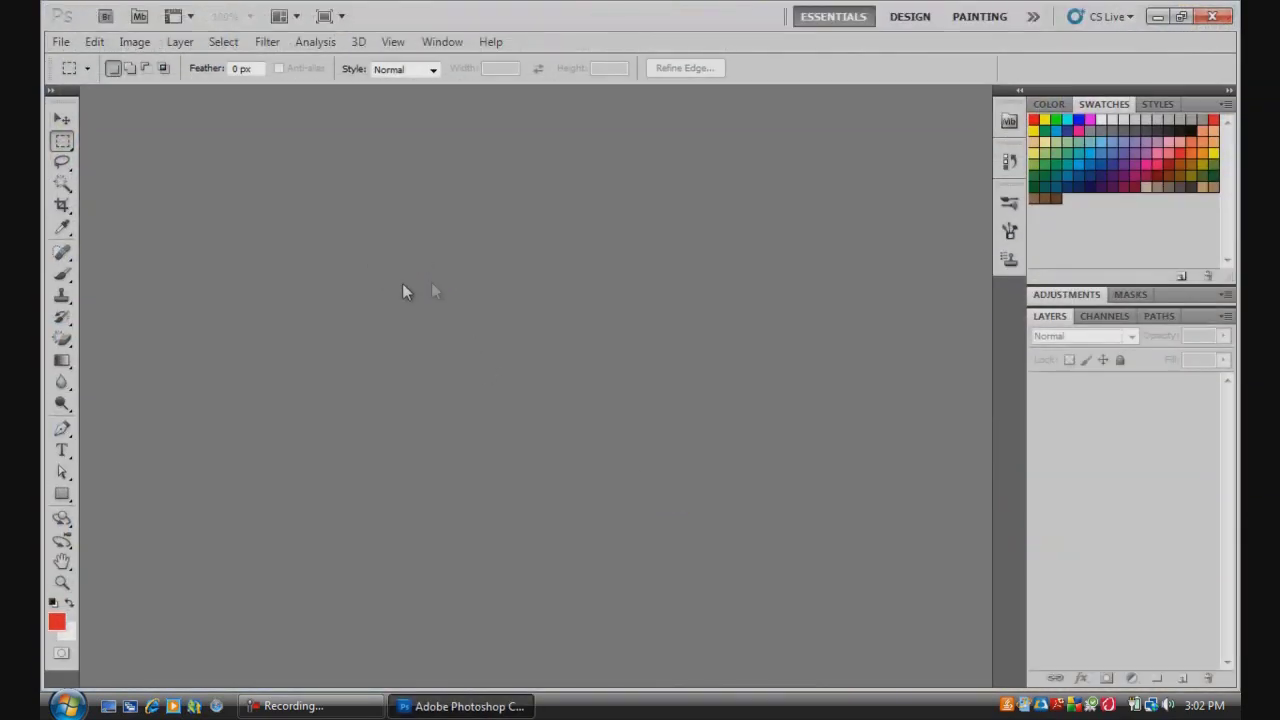
Step: Open the Apple logo image large-apple-logo.png
{"action": "left_click", "coordinate": [62, 42]}
{"action": "left_click", "coordinate": [102, 78]}
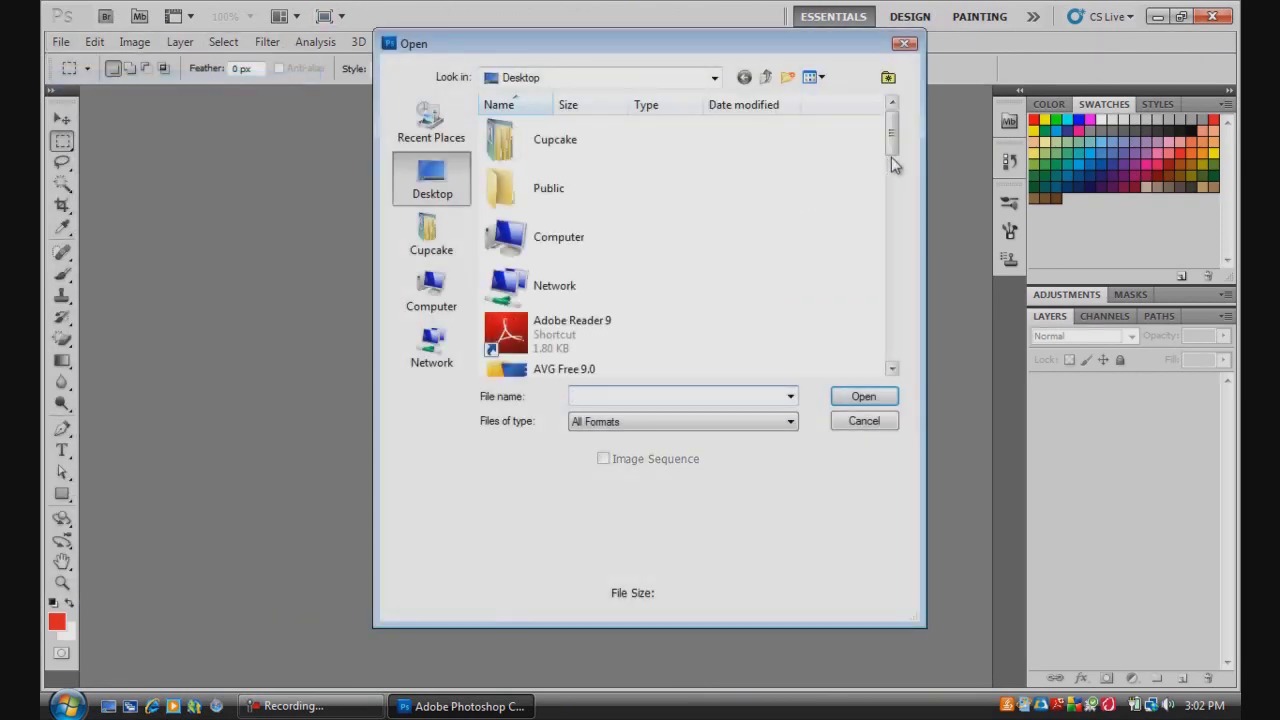
{"action": "left_click", "coordinate": [904, 43]}
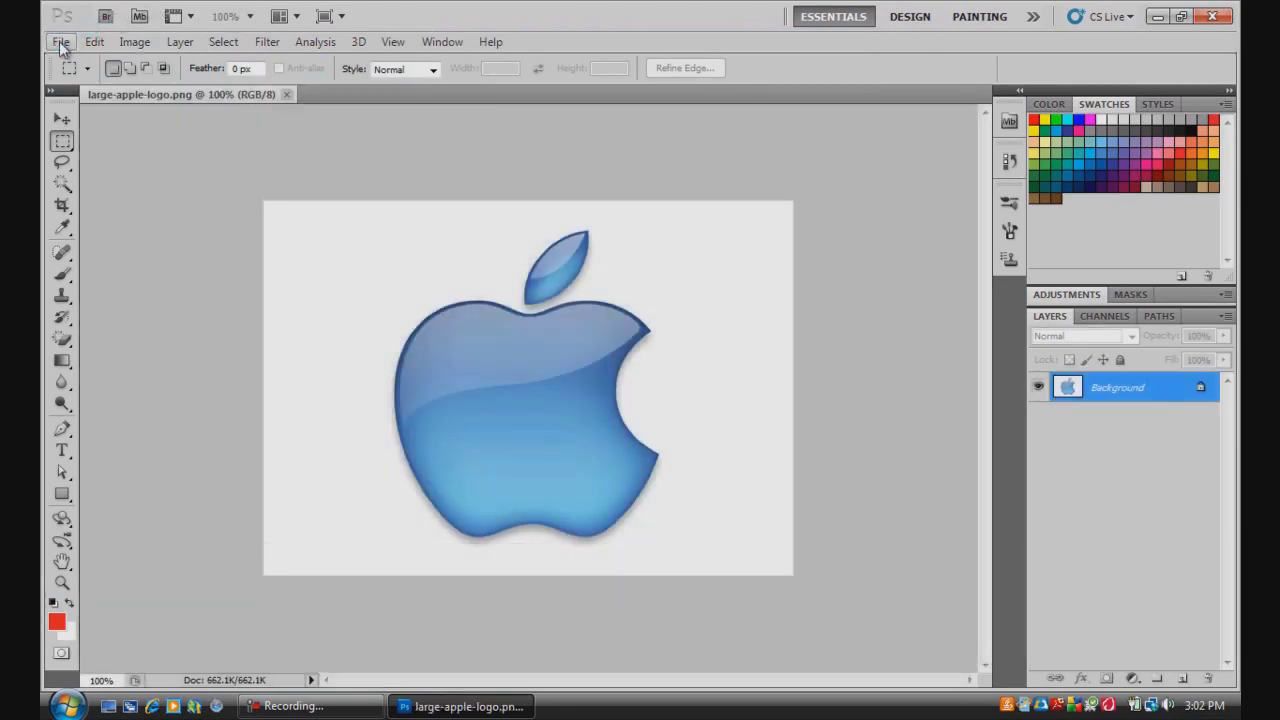
Step: Open the wallpaper image mac_os_x_leopard_space.jpg as a second document
{"action": "left_click", "coordinate": [60, 42]}
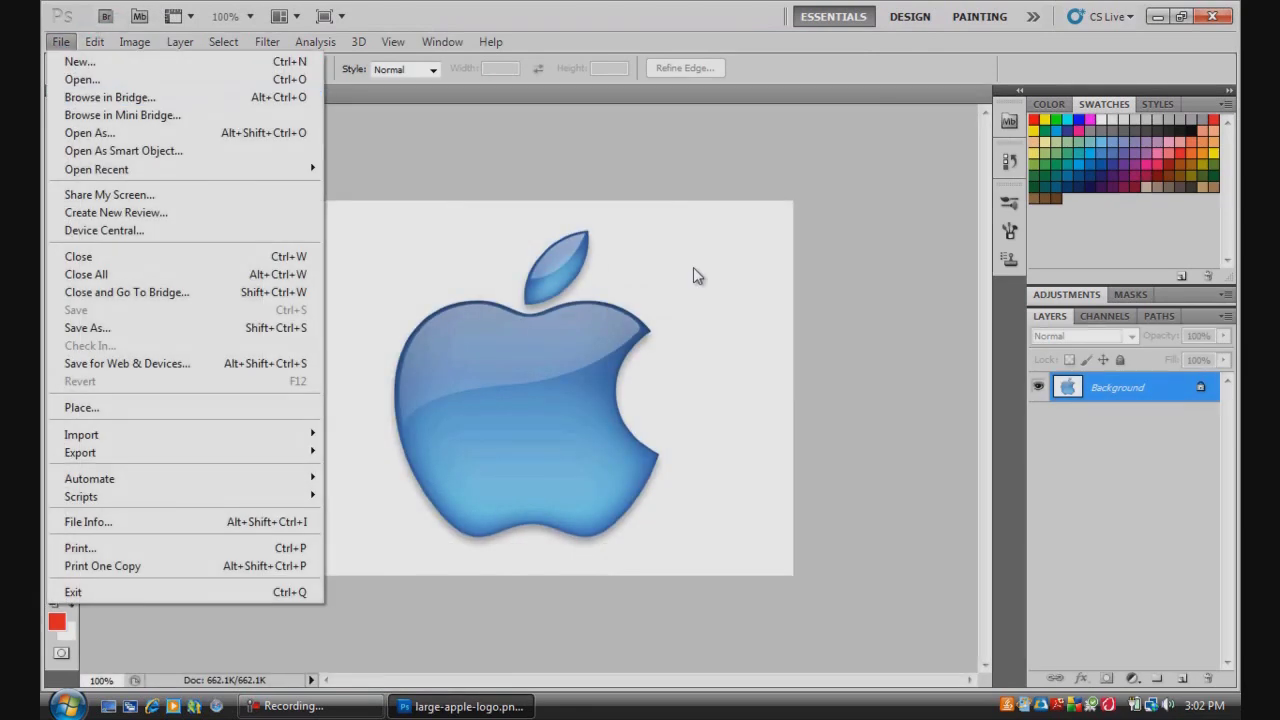
{"action": "left_click", "coordinate": [80, 79]}
{"action": "left_click", "coordinate": [896, 345]}
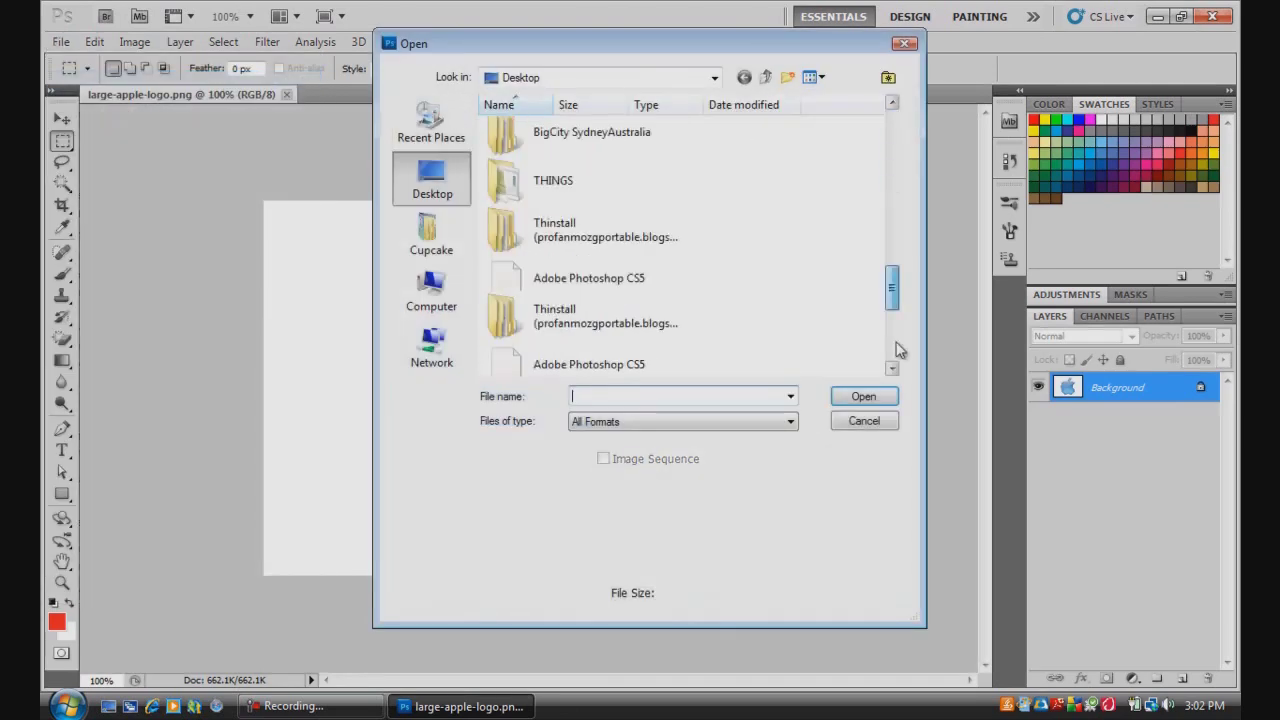
{"action": "scroll", "coordinate": [896, 349], "scroll_direction": "down", "scroll_amount": 3}
{"action": "double_click", "coordinate": [588, 352]}
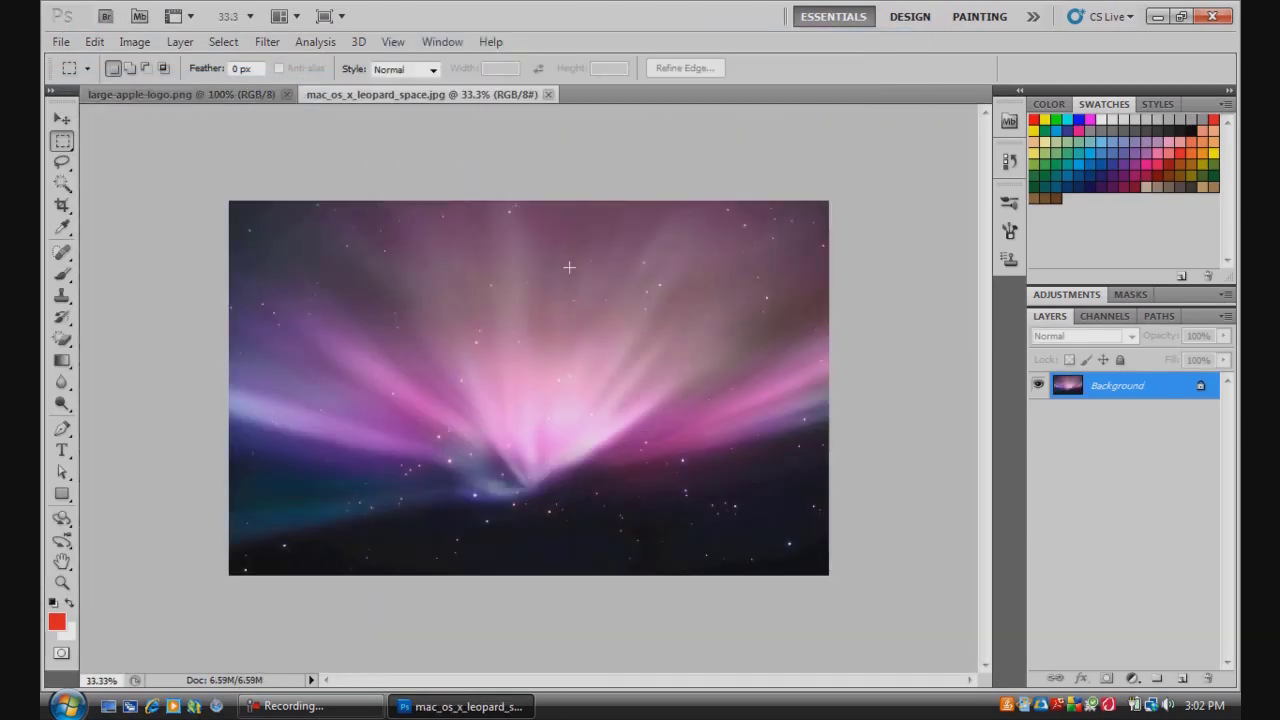
Step: Unlock the Background layer of the space wallpaper and of the Apple logo, turning each into Layer 0
{"action": "left_click", "coordinate": [243, 96]}
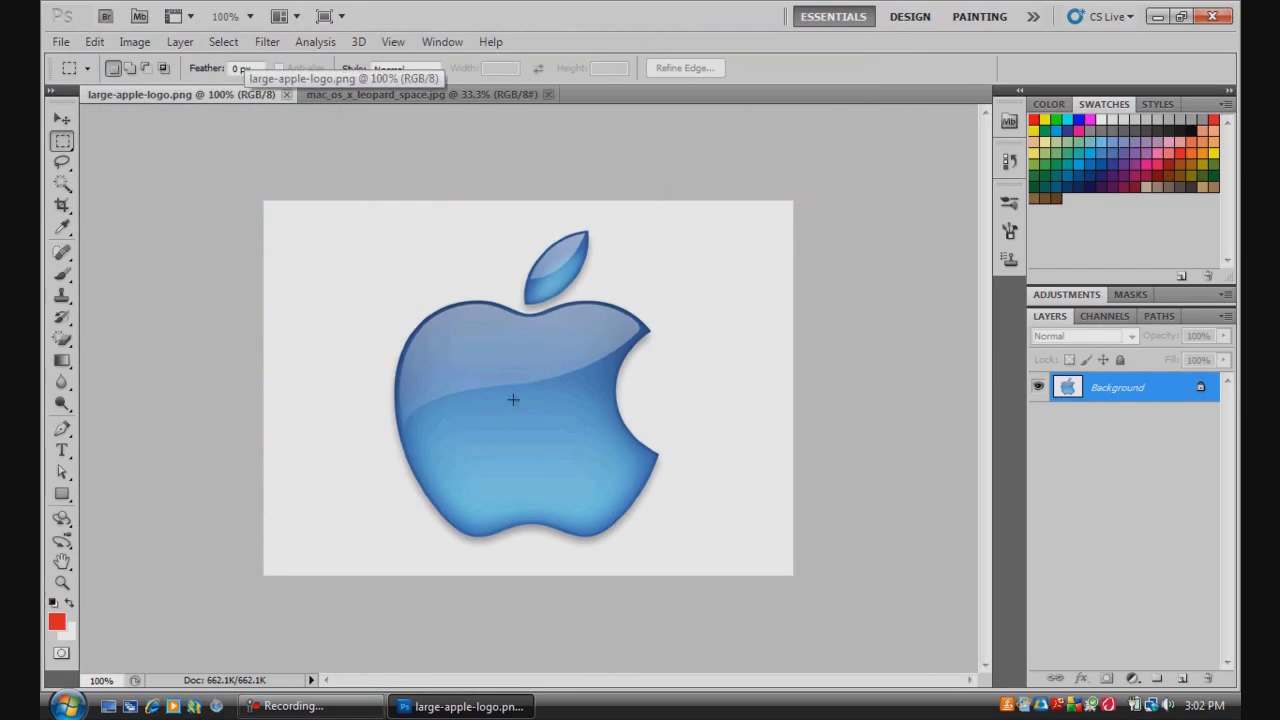
{"action": "left_click", "coordinate": [440, 96]}
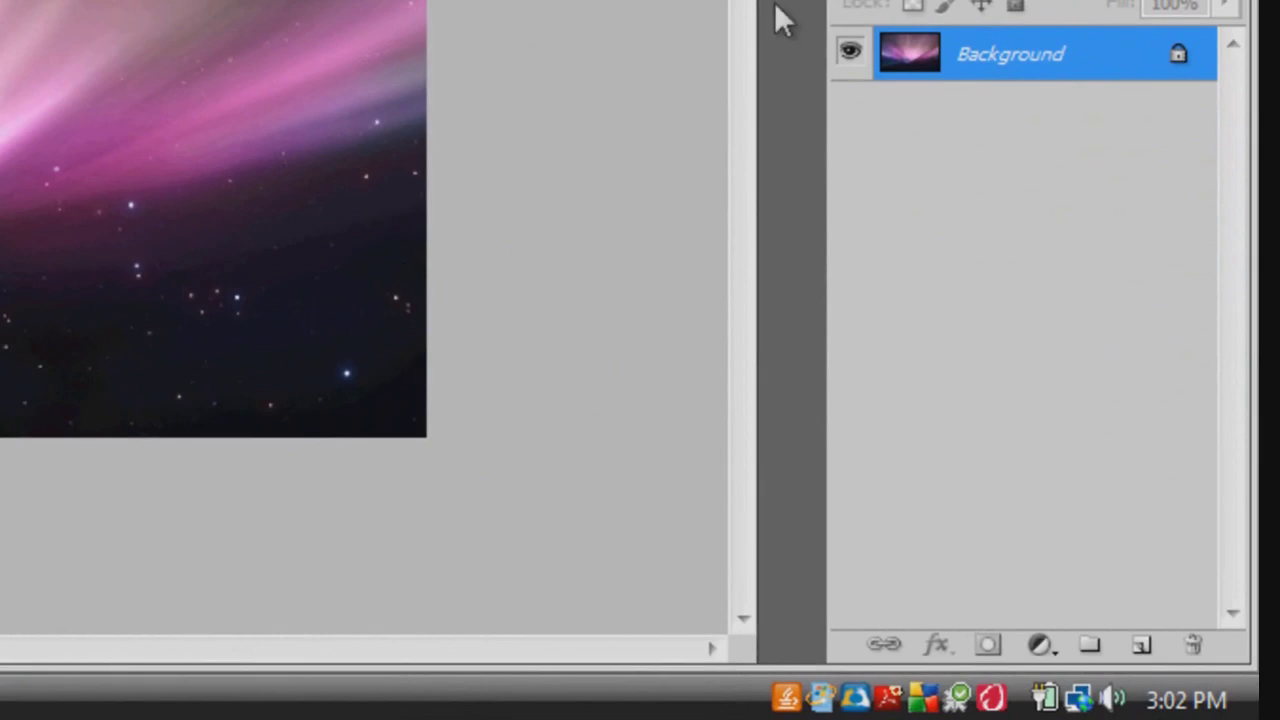
{"action": "left_click_drag", "start_coordinate": [1180, 62], "coordinate": [1193, 645]}
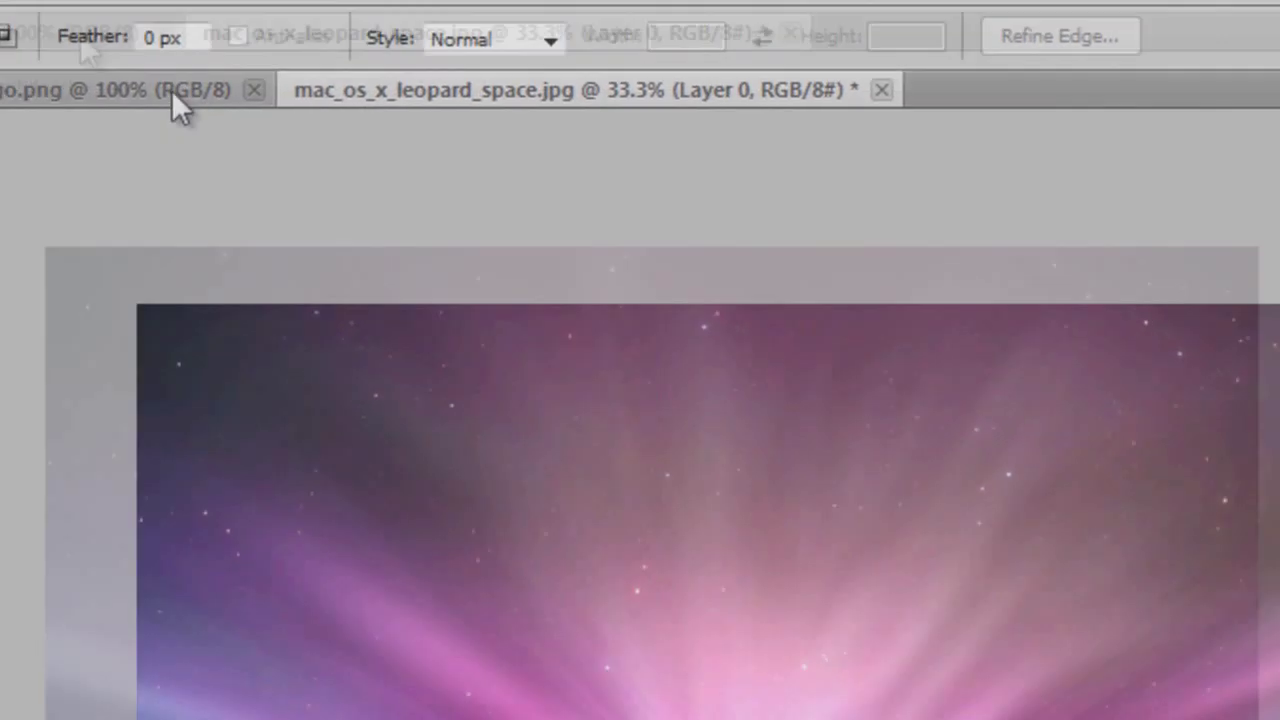
{"action": "left_click", "coordinate": [335, 195]}
{"action": "left_click_drag", "start_coordinate": [1121, 72], "coordinate": [1138, 654]}
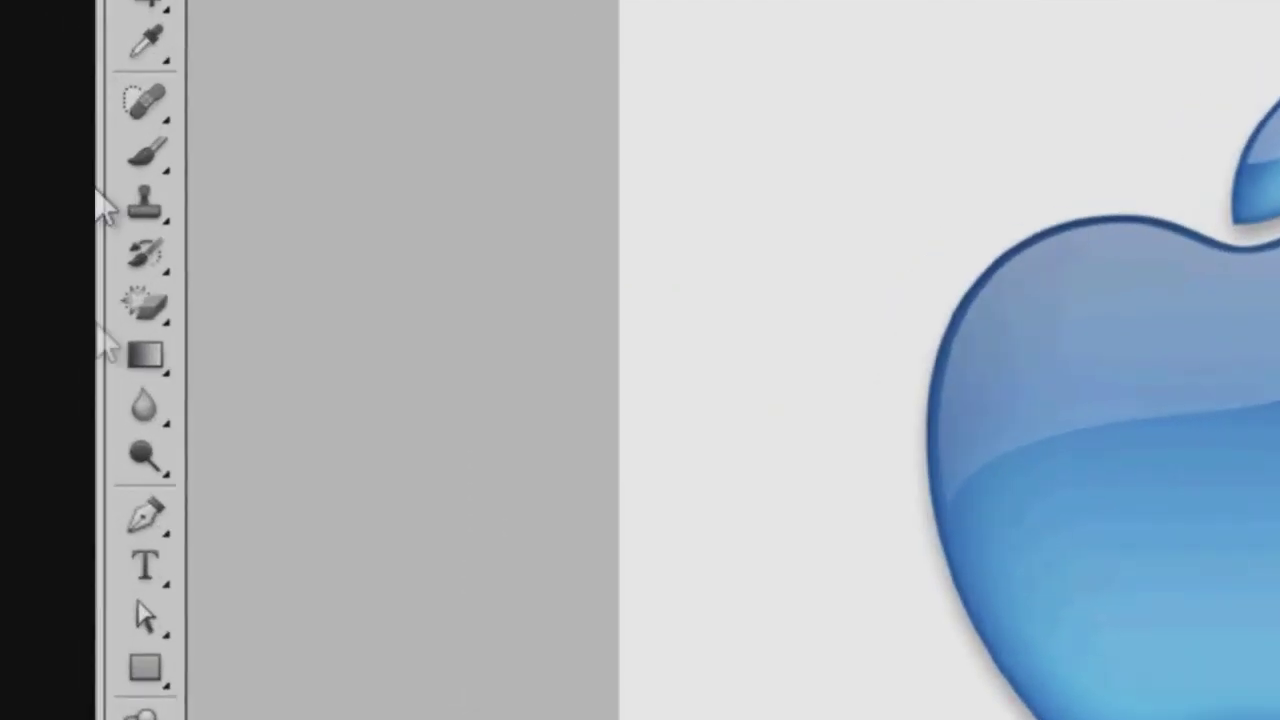
Step: Erase the logo's light gray background with the Magic Eraser Tool, then zoom in on the apple
{"action": "left_click", "coordinate": [63, 340]}
{"action": "left_click", "coordinate": [150, 318]}
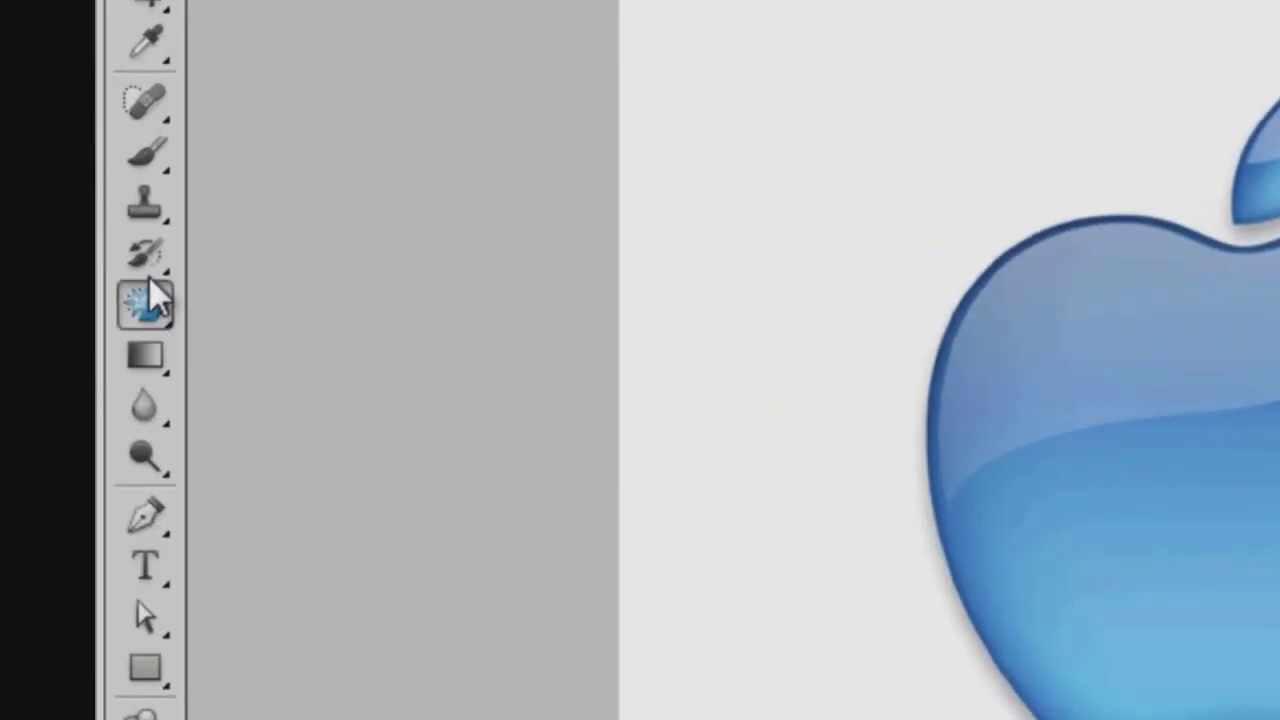
{"action": "left_click", "coordinate": [148, 304]}
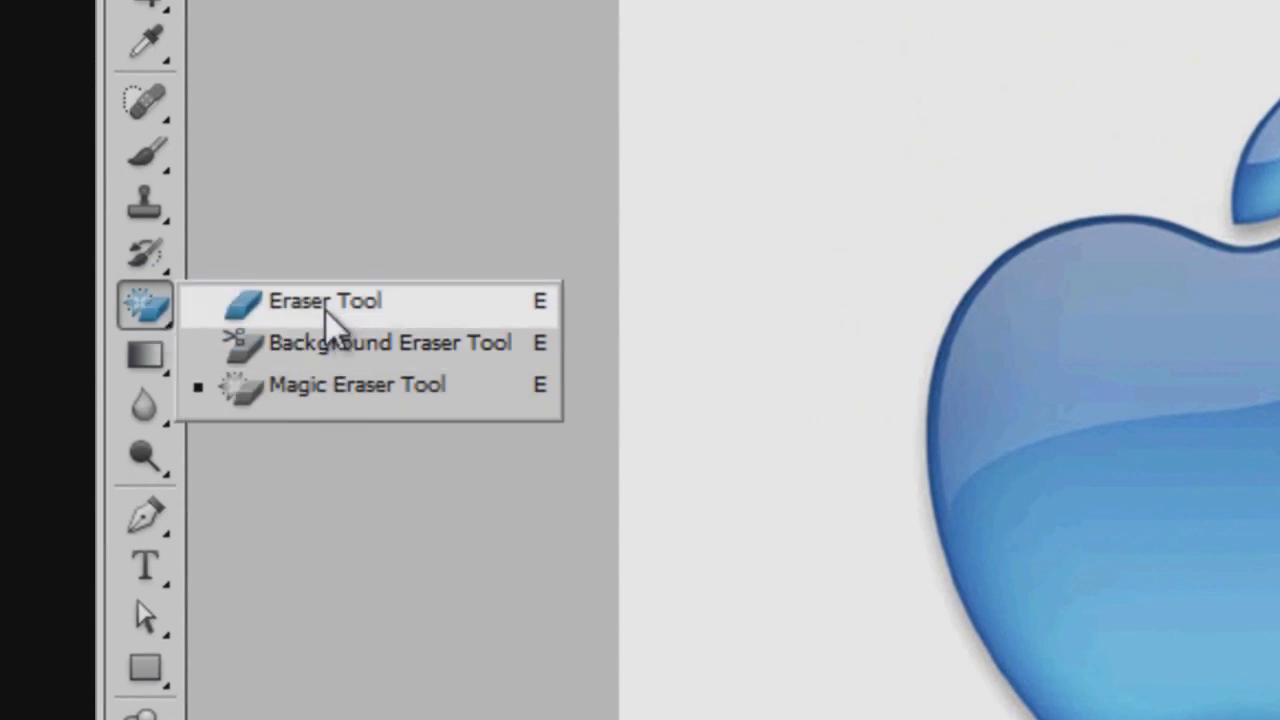
{"action": "left_click", "coordinate": [325, 303]}
{"action": "left_click", "coordinate": [150, 310], "text": "alt"}
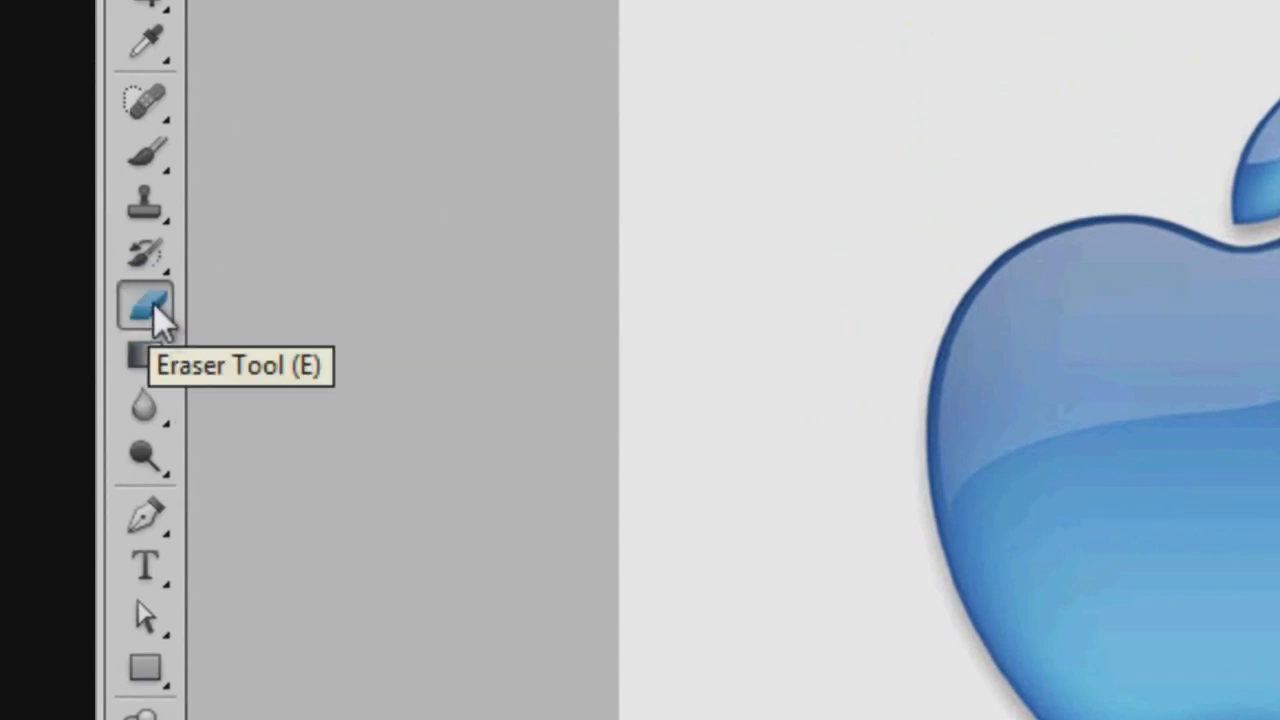
{"action": "left_click", "coordinate": [155, 302]}
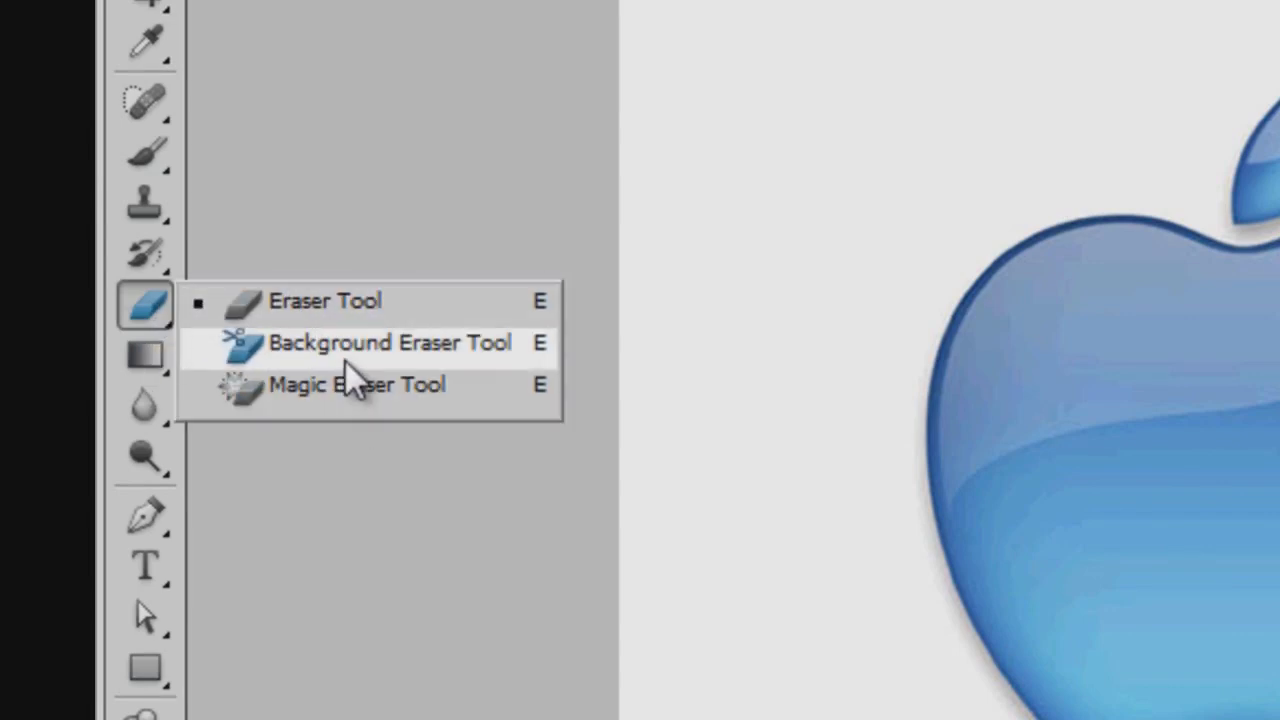
{"action": "left_click", "coordinate": [362, 410]}
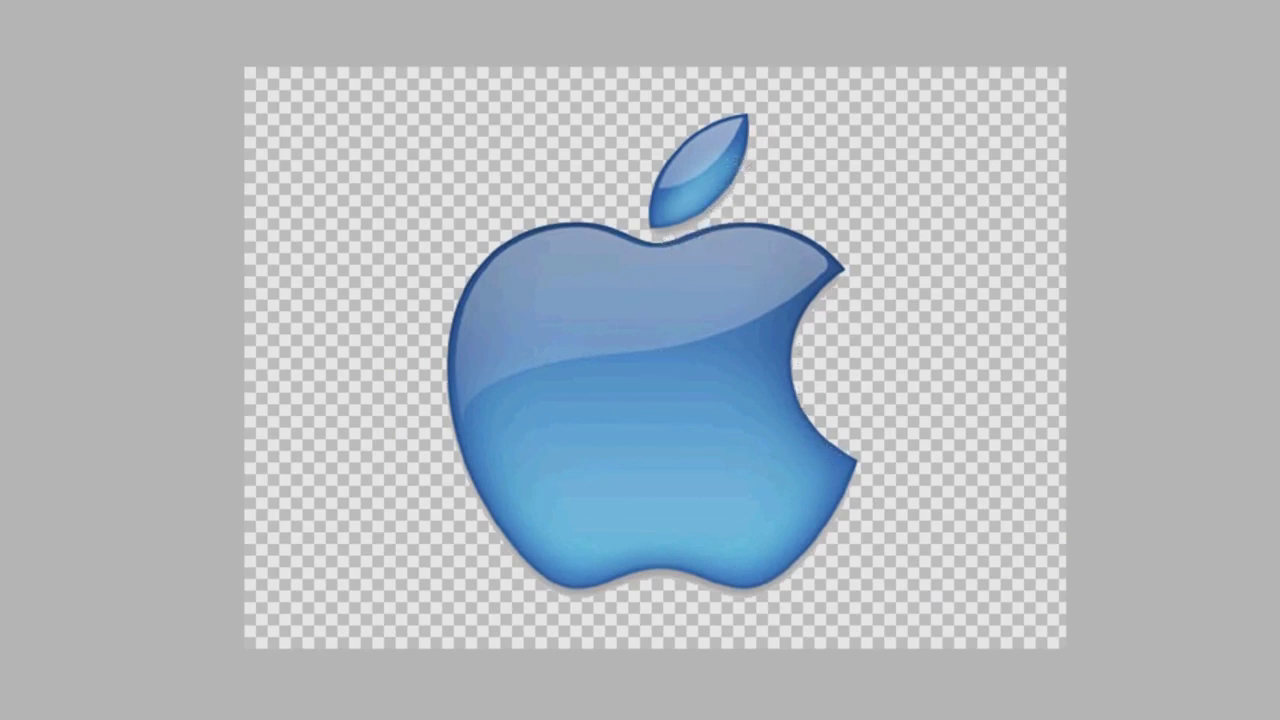
{"action": "key", "text": "ctrl+plus"}
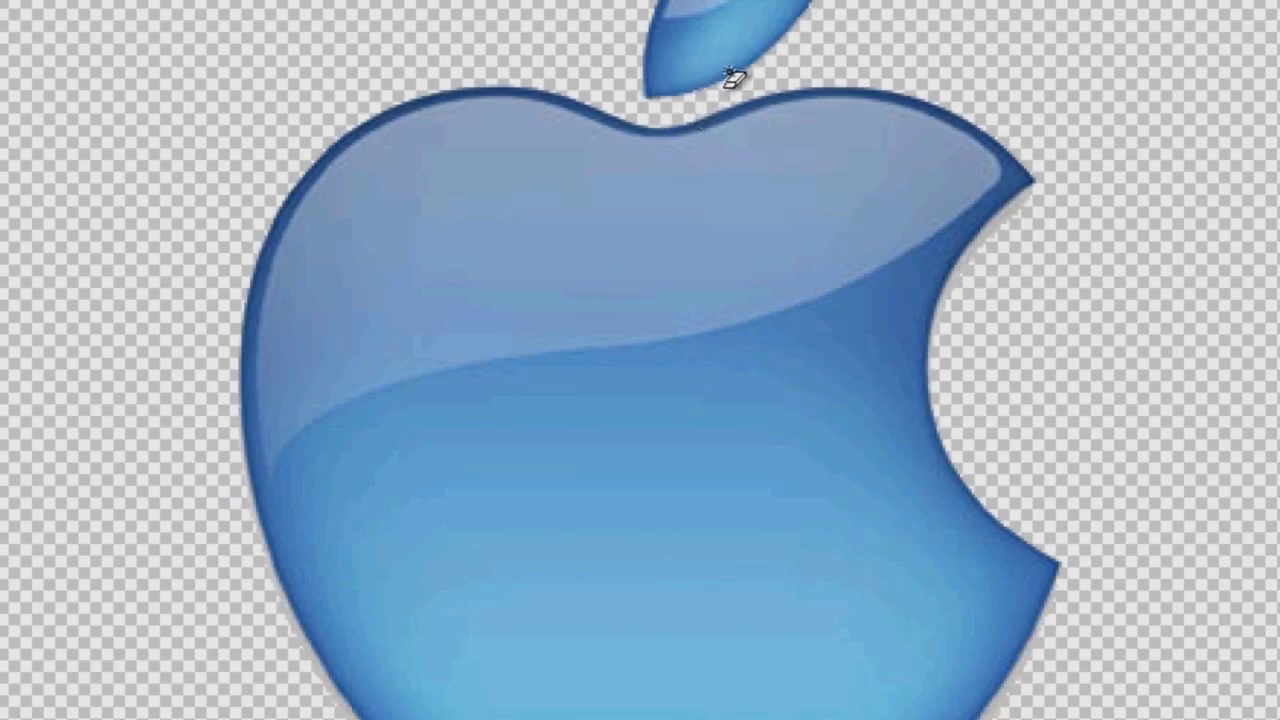
Step: Erase the leftover gray halo along the apple's bottom edge
{"action": "scroll", "coordinate": [918, 26], "scroll_direction": "up", "scroll_amount": 1}
{"action": "scroll", "coordinate": [915, 25], "scroll_direction": "up", "scroll_amount": 3}
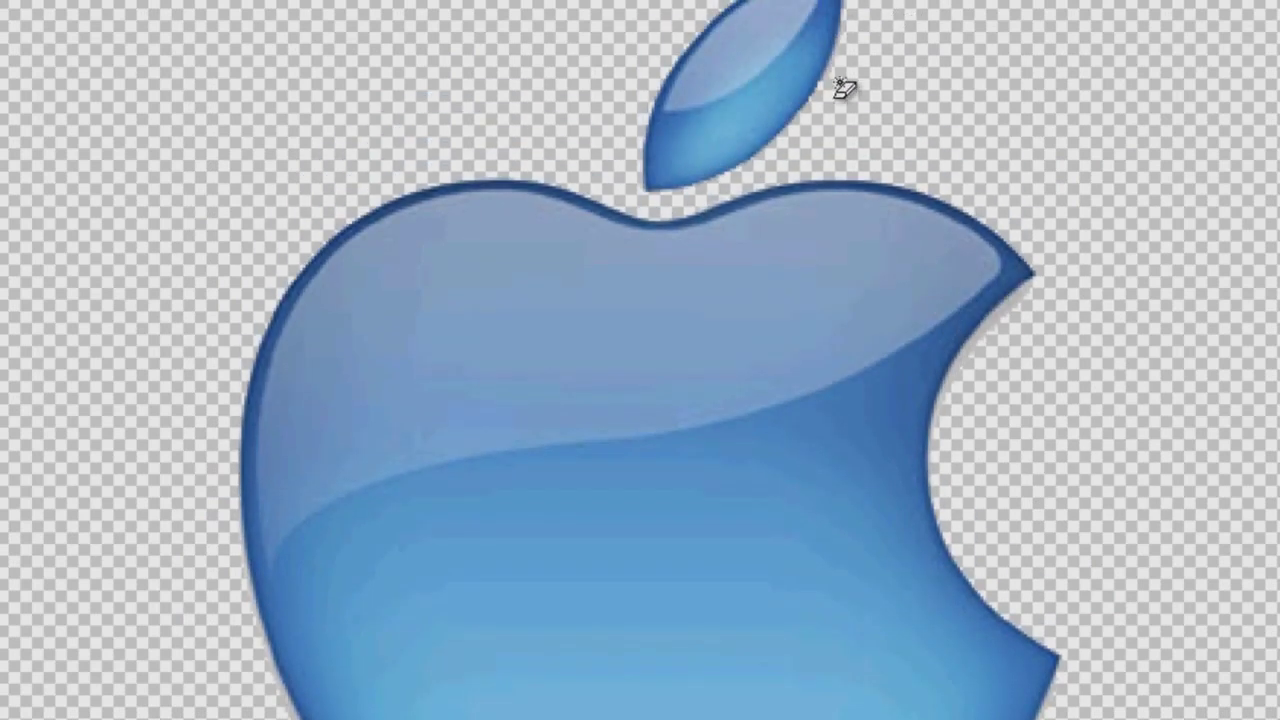
{"action": "scroll", "coordinate": [1051, 251], "scroll_direction": "down", "scroll_amount": 3}
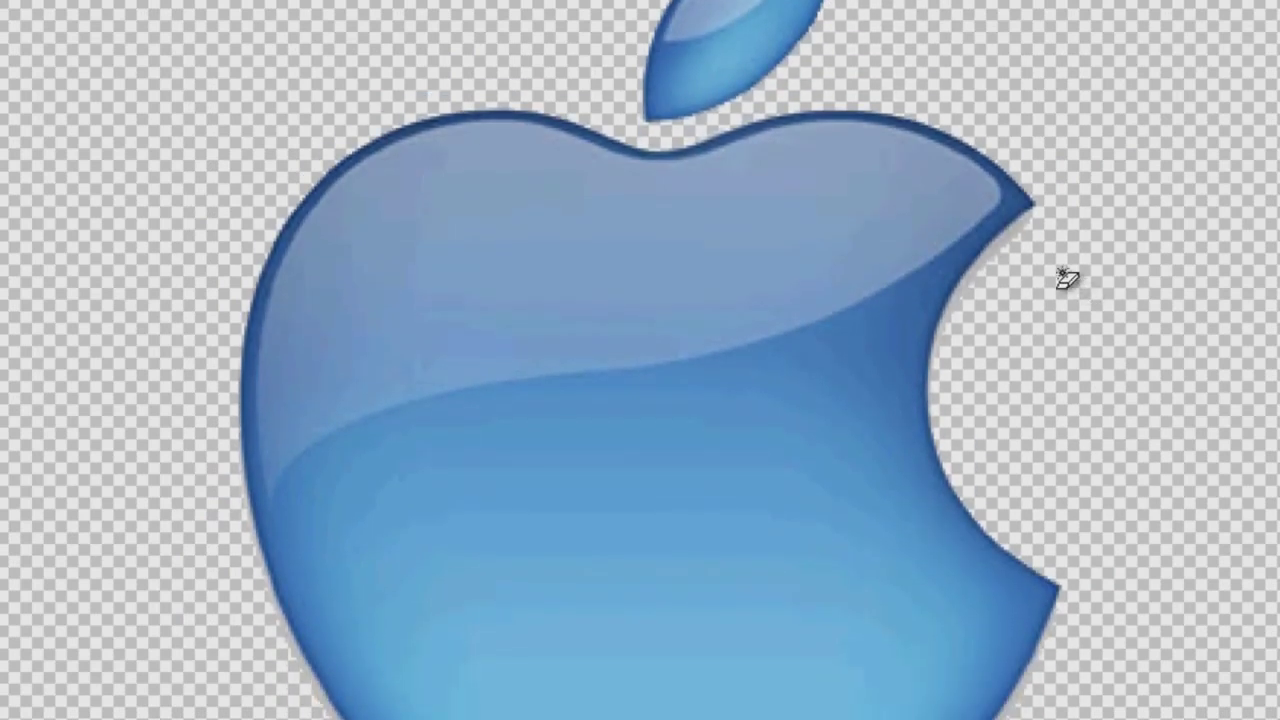
{"action": "scroll", "coordinate": [1043, 349], "scroll_direction": "down", "scroll_amount": 12}
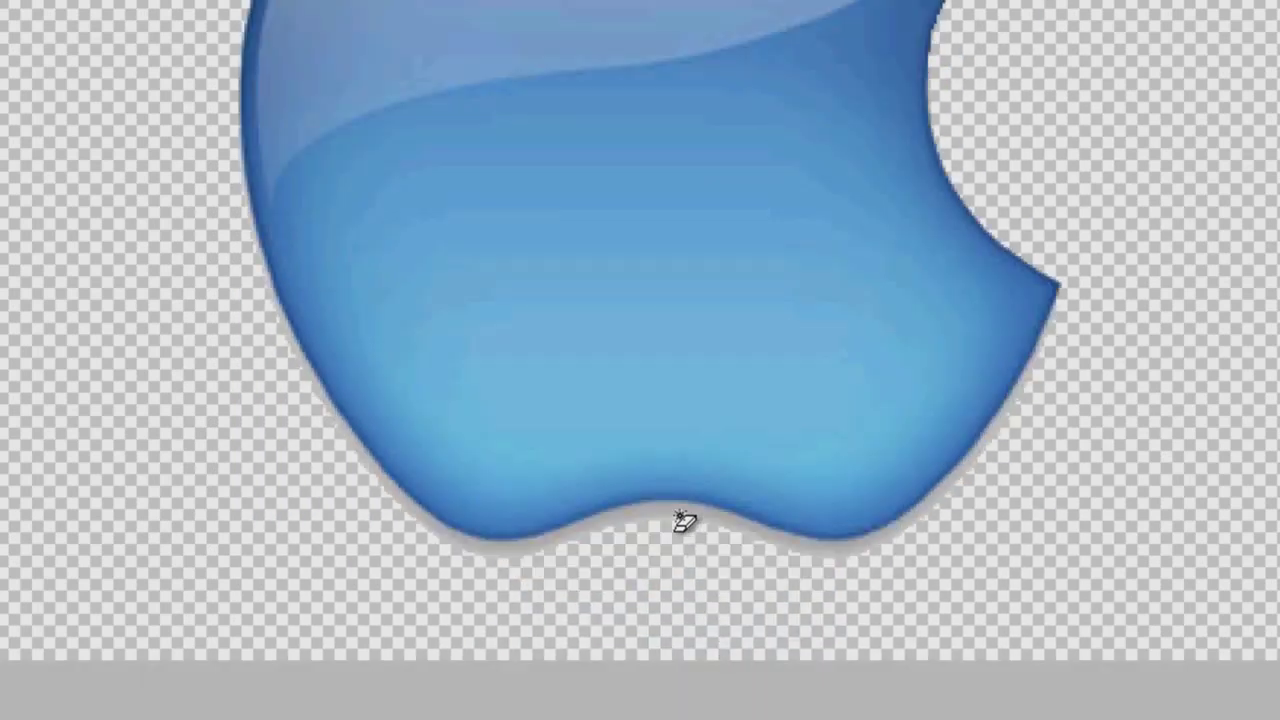
{"action": "left_click", "coordinate": [679, 513]}
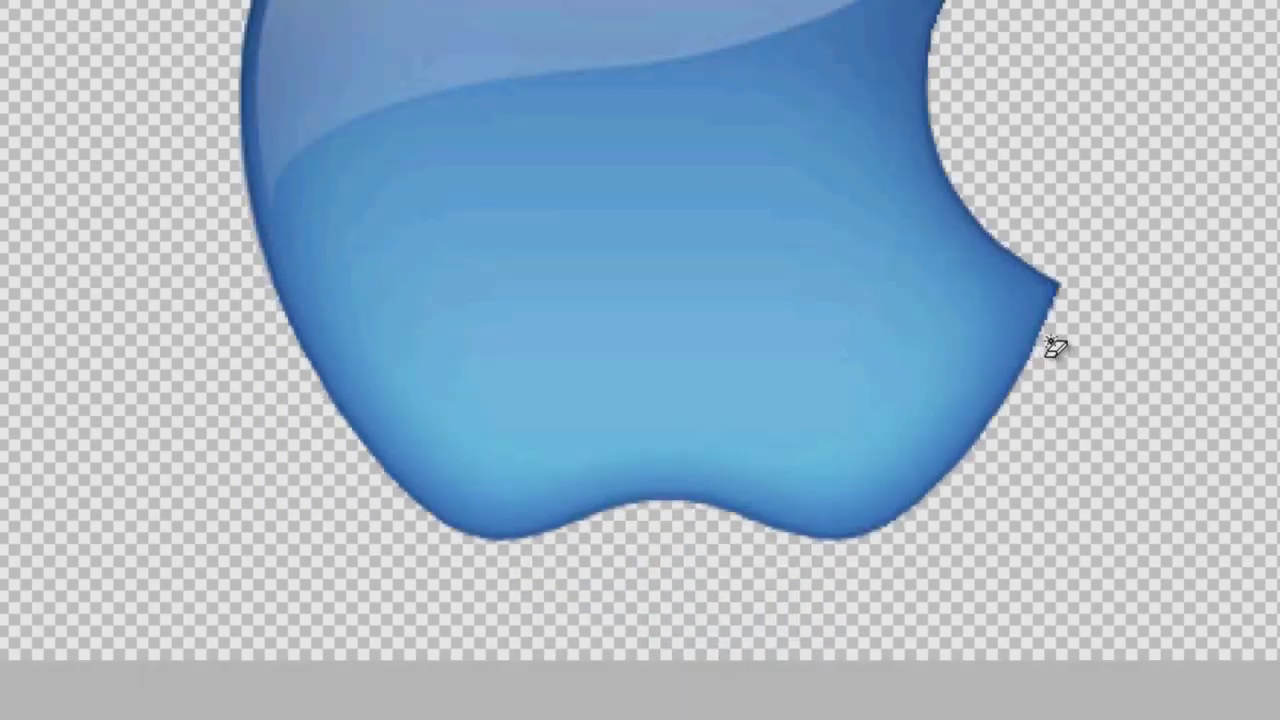
Step: Zoom back out to 100% to view the whole apple logo
{"action": "scroll", "coordinate": [1105, 348], "scroll_direction": "up", "scroll_amount": 10}
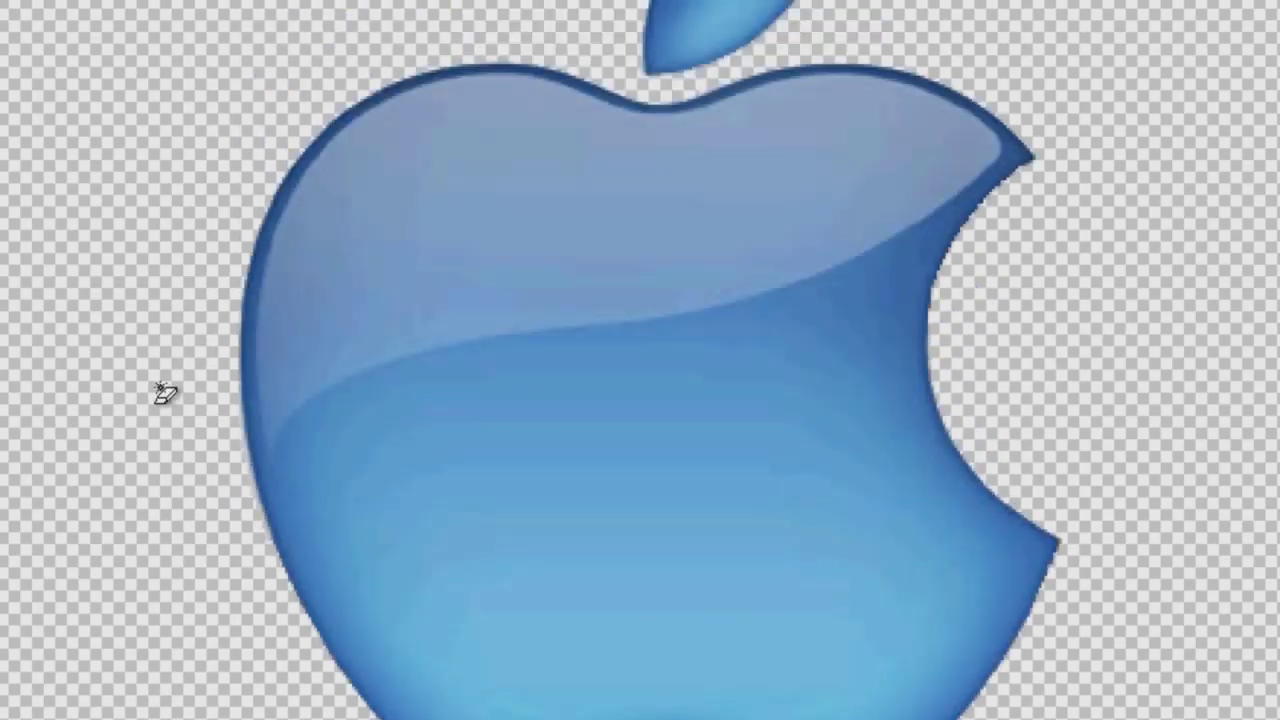
{"action": "scroll", "coordinate": [831, 94], "scroll_direction": "up", "scroll_amount": 5}
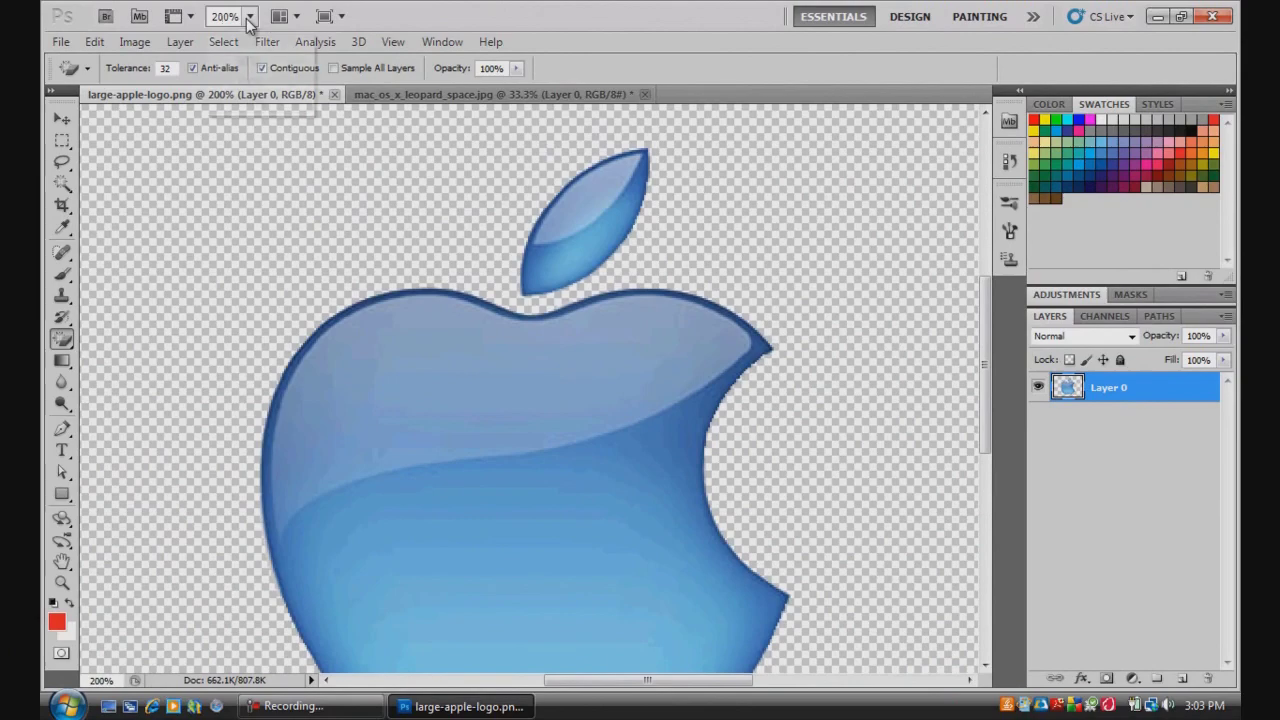
{"action": "left_click", "coordinate": [250, 16]}
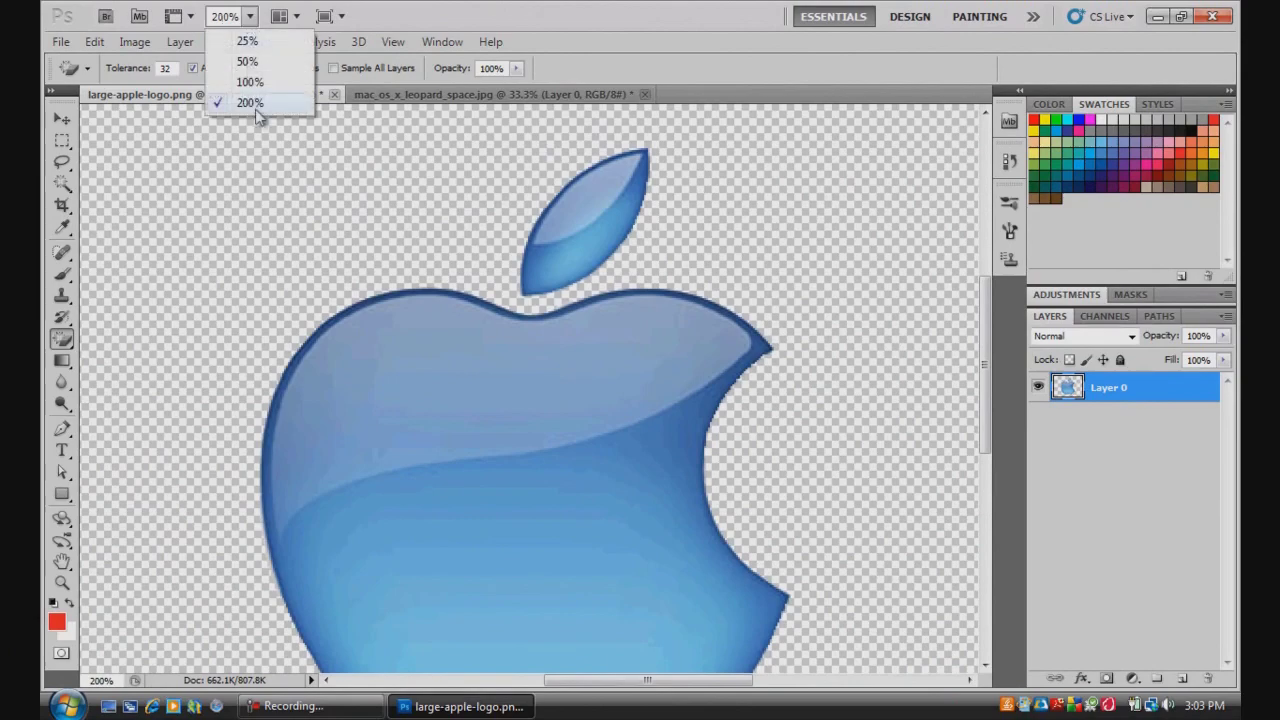
{"action": "left_click", "coordinate": [250, 82]}
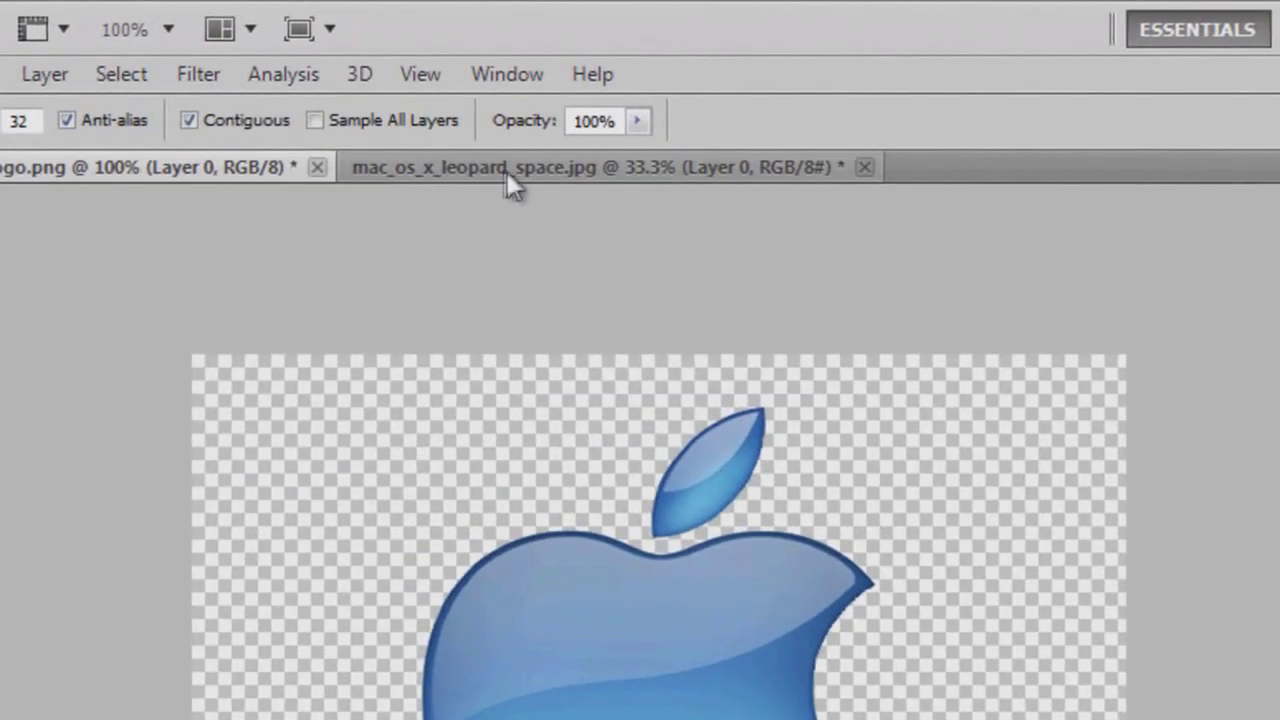
Step: Drag the transparent apple logo into the space wallpaper as Layer 1, then re-dock the wallpaper tab
{"action": "left_click_drag", "start_coordinate": [516, 170], "coordinate": [750, 120]}
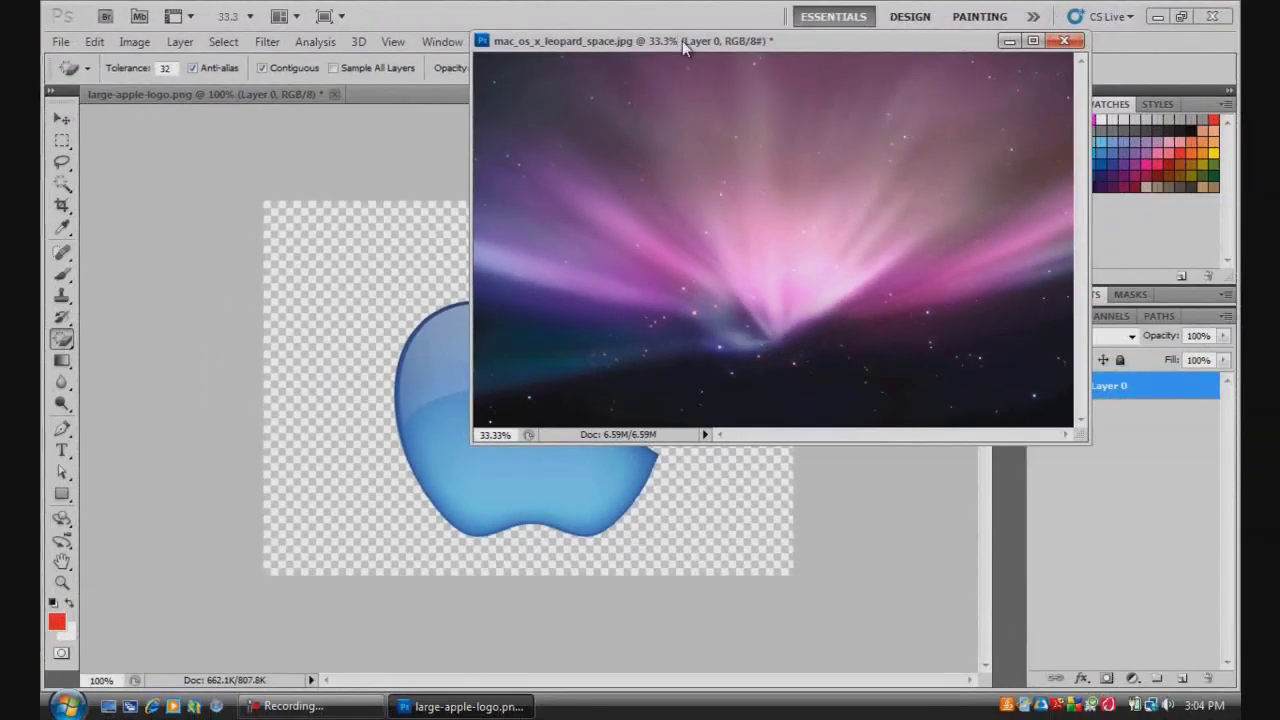
{"action": "left_click_drag", "start_coordinate": [896, 70], "coordinate": [1235, 48]}
{"action": "left_click_drag", "start_coordinate": [885, 28], "coordinate": [881, 18]}
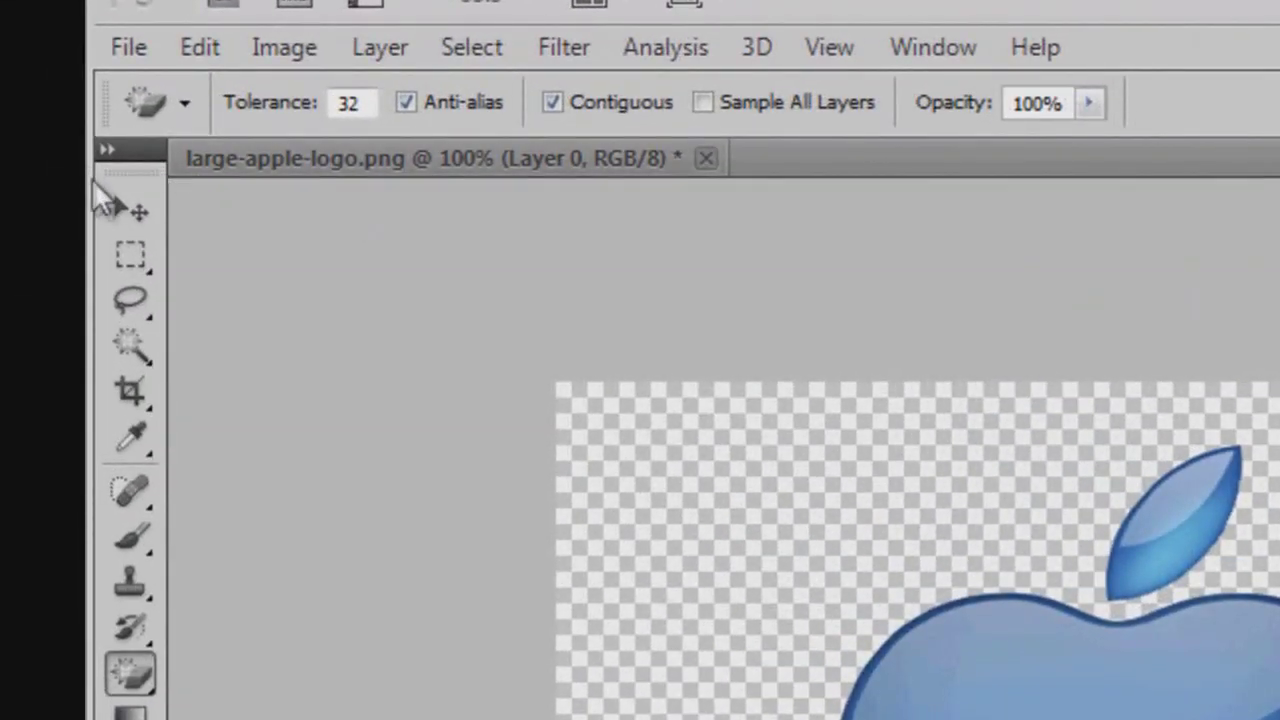
{"action": "left_click", "coordinate": [137, 204]}
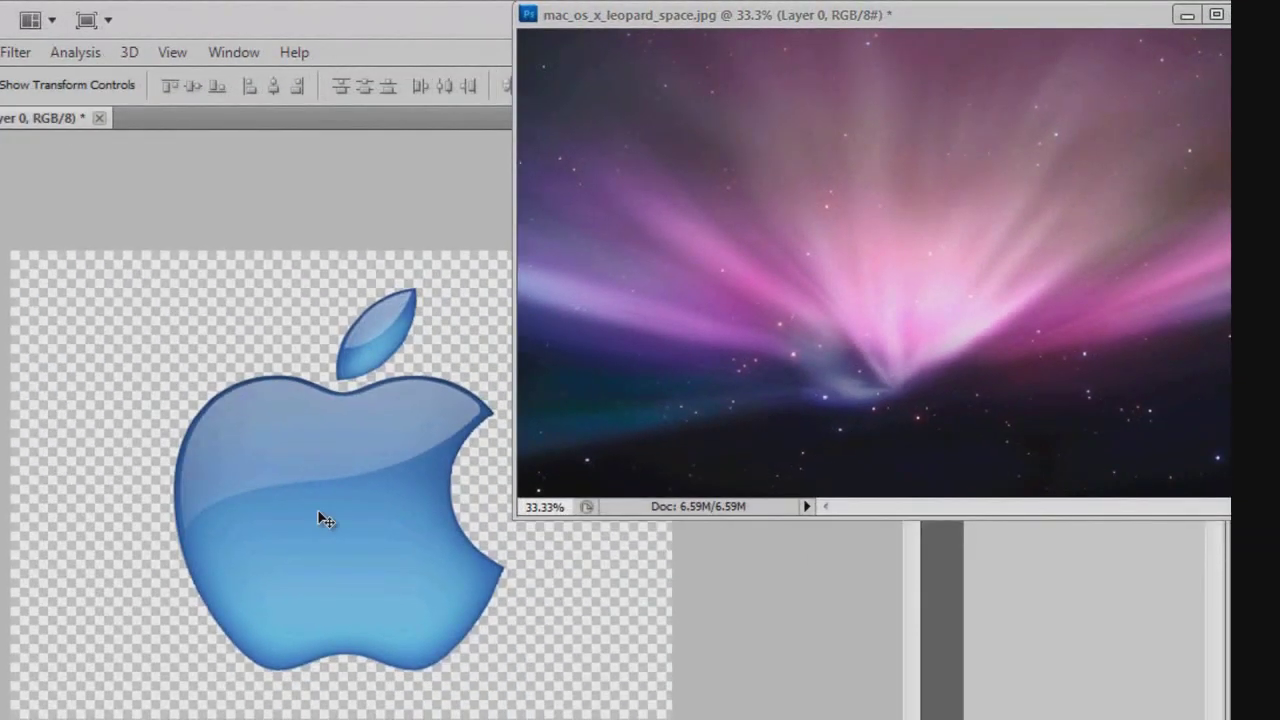
{"action": "left_click_drag", "start_coordinate": [317, 509], "coordinate": [709, 341]}
{"action": "left_click_drag", "start_coordinate": [875, 321], "coordinate": [880, 326]}
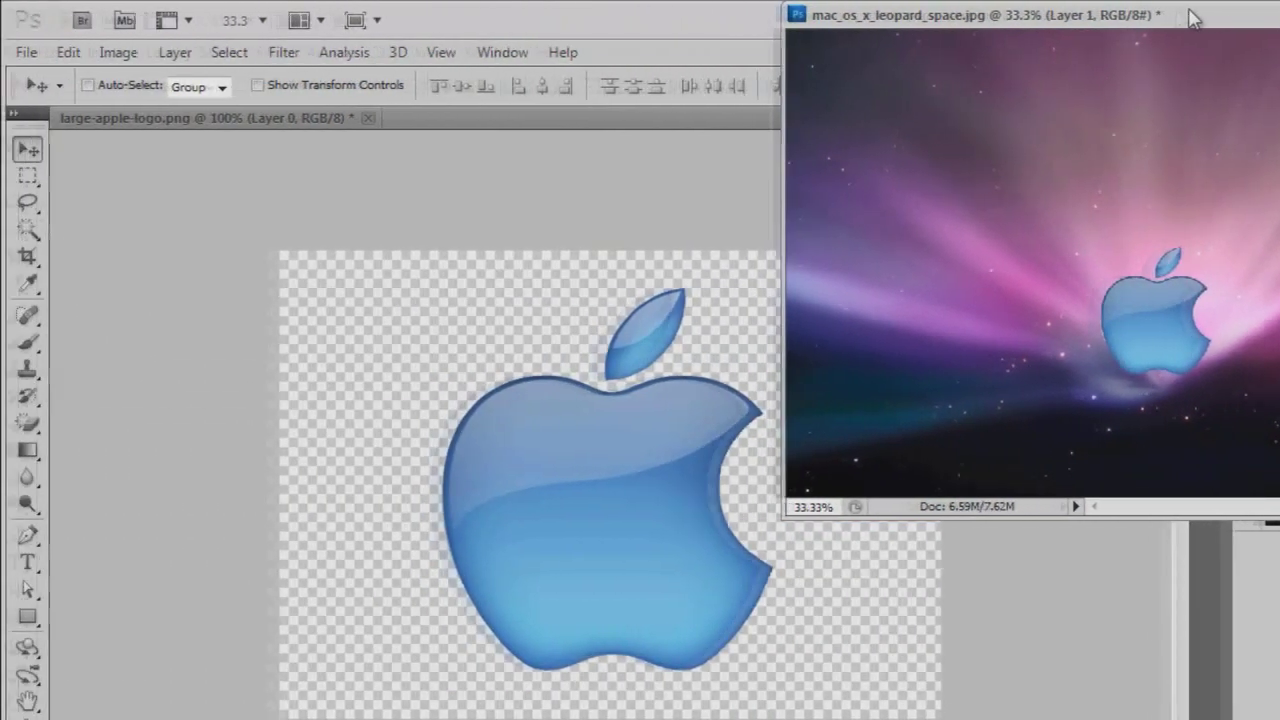
{"action": "left_click_drag", "start_coordinate": [1190, 18], "coordinate": [690, 128]}
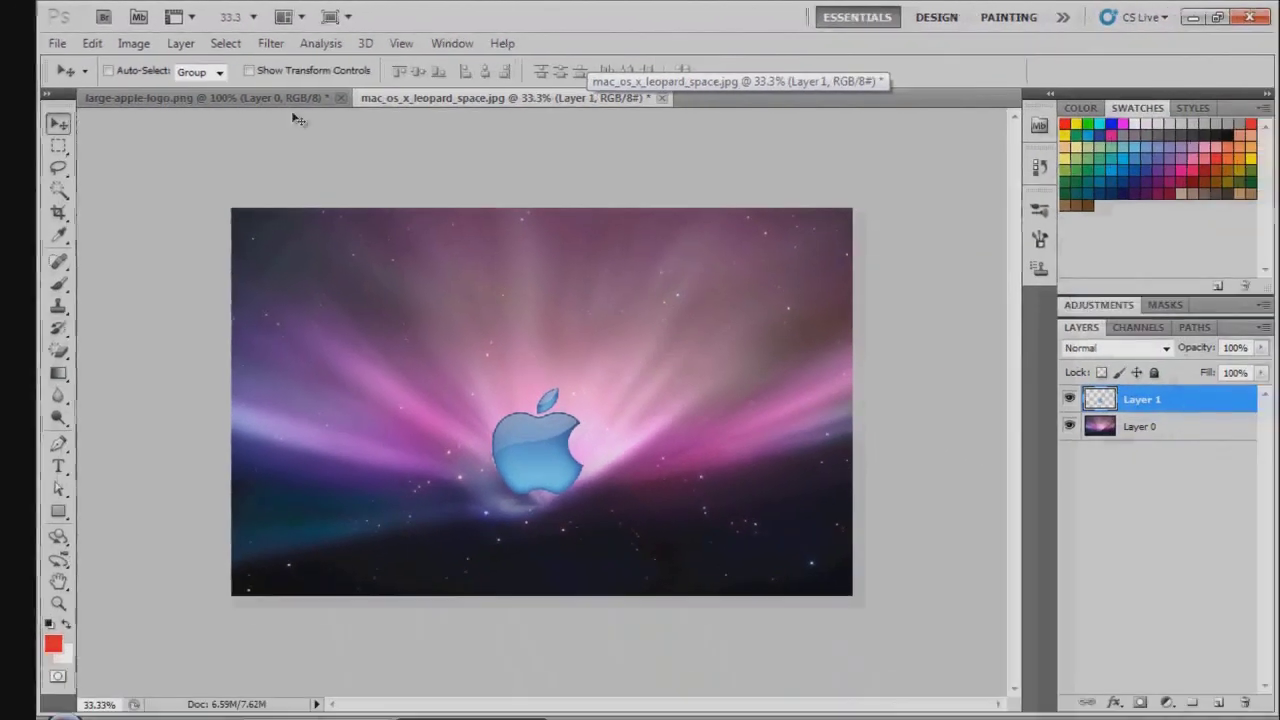
Step: Move the apple logo toward the wallpaper's upper left corner at 100% zoom
{"action": "left_click", "coordinate": [253, 17]}
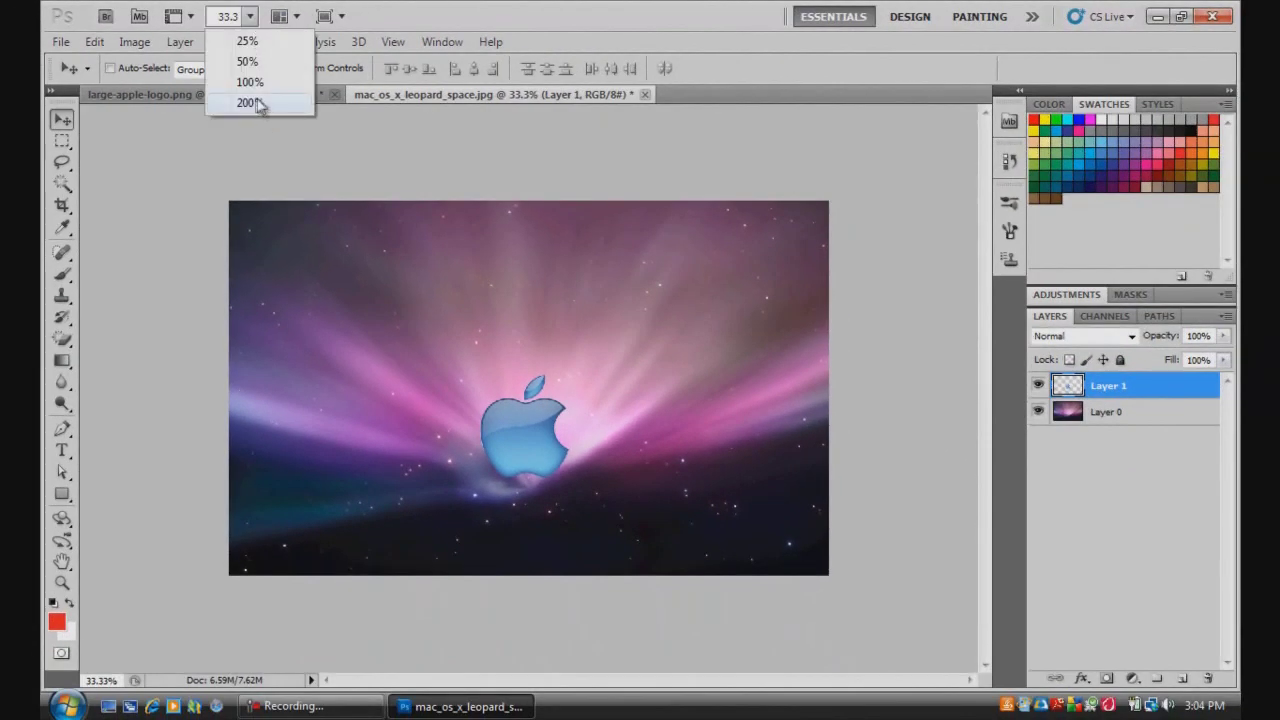
{"action": "left_click", "coordinate": [247, 103]}
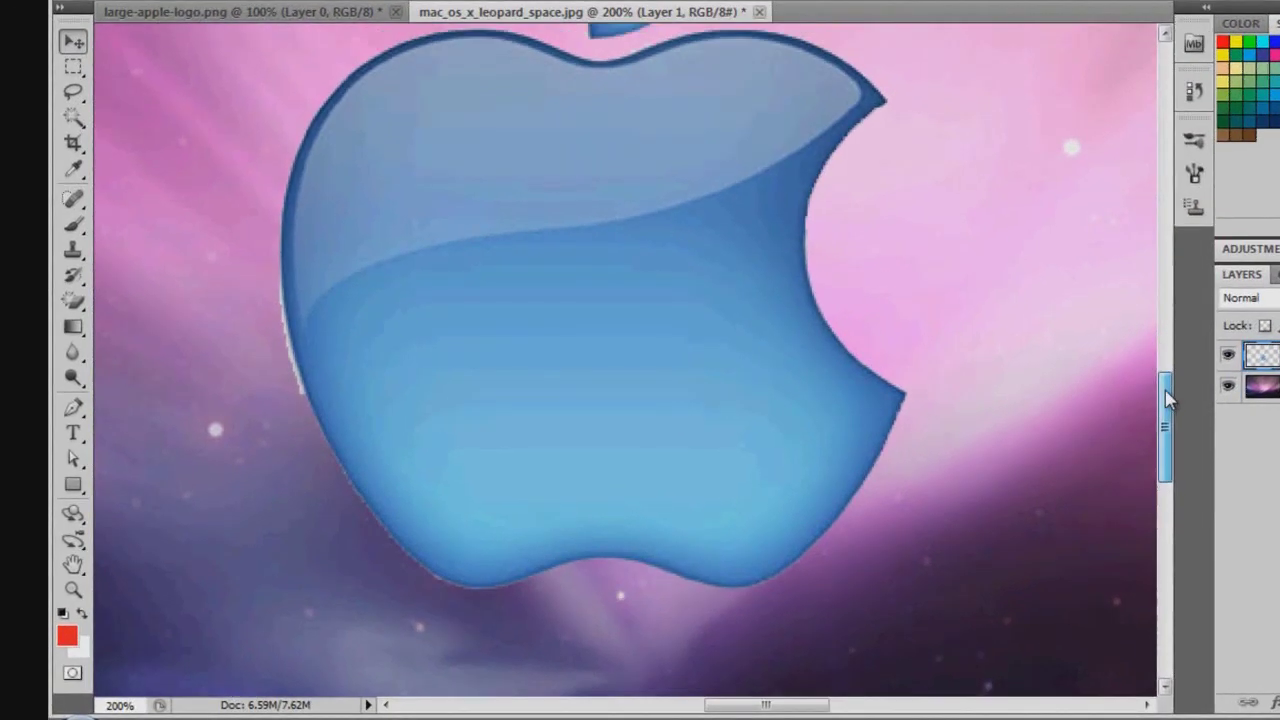
{"action": "left_click_drag", "start_coordinate": [1168, 398], "coordinate": [1164, 353]}
{"action": "left_click", "coordinate": [255, 1]}
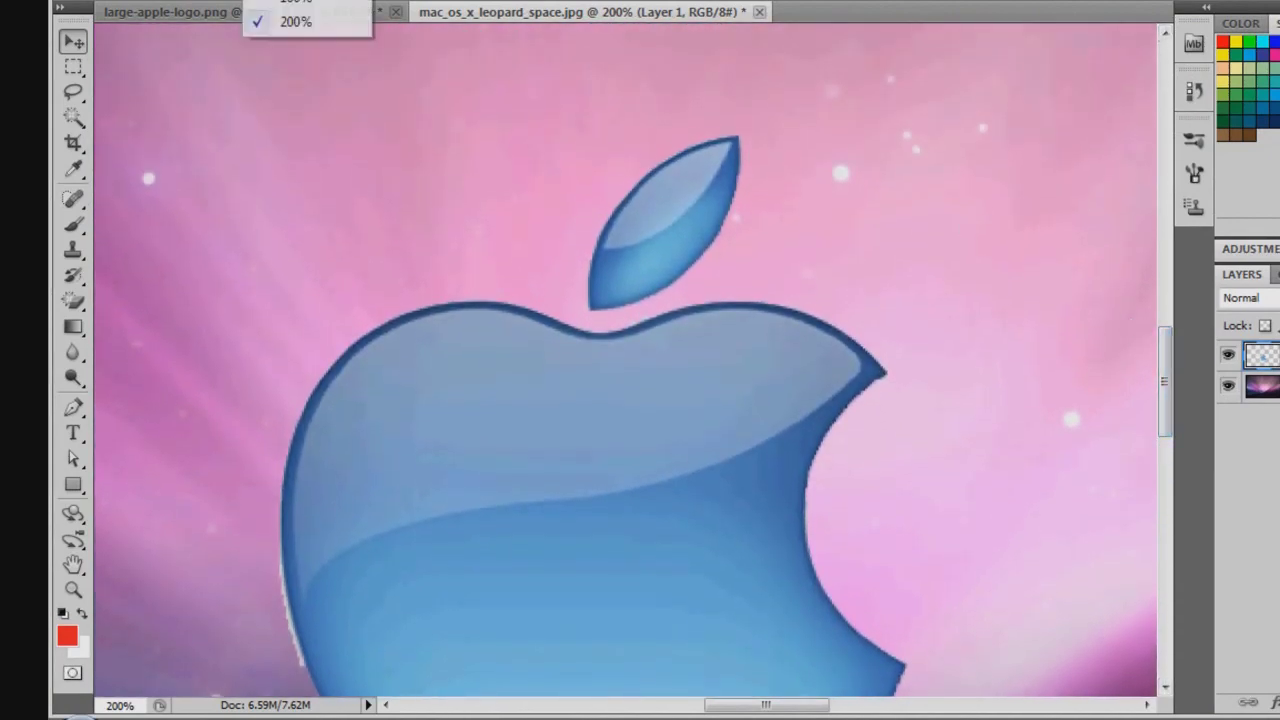
{"action": "left_click", "coordinate": [310, 8]}
{"action": "left_click_drag", "start_coordinate": [599, 466], "coordinate": [263, 242]}
Step: Zoom to 200% and scroll around to inspect the apple's edges up close
{"action": "left_click", "coordinate": [255, 1]}
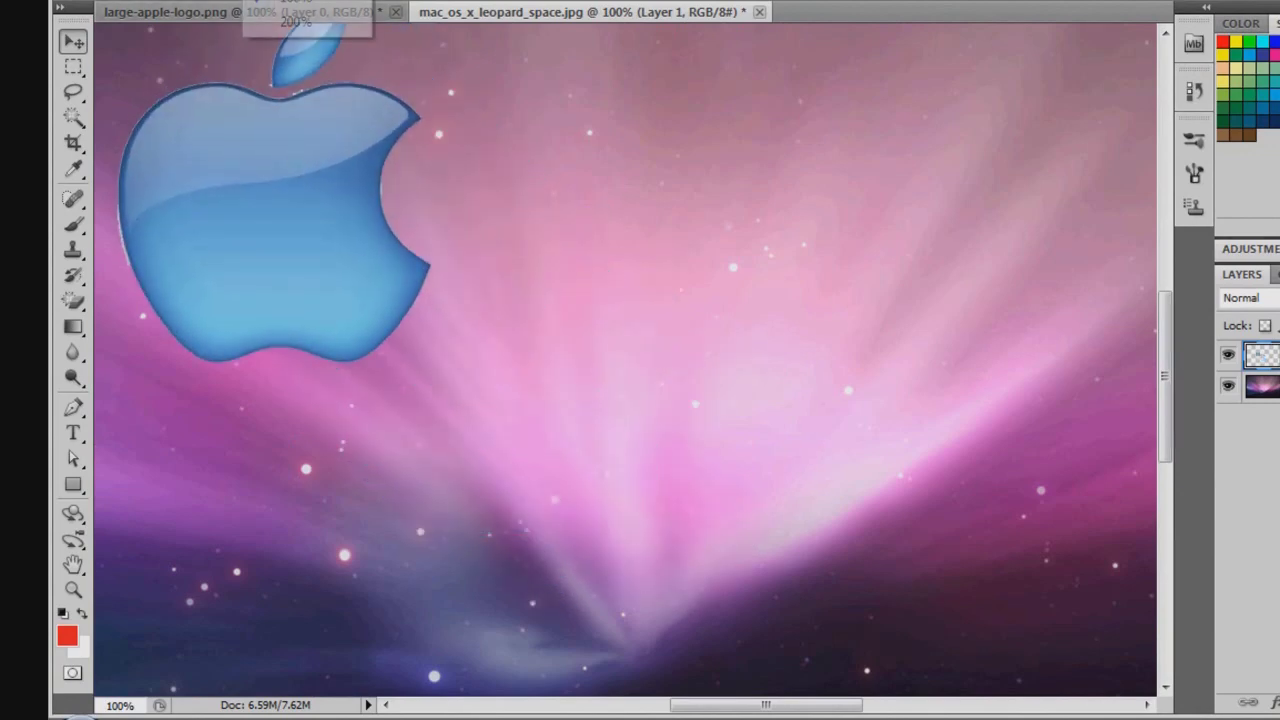
{"action": "left_click", "coordinate": [300, 25]}
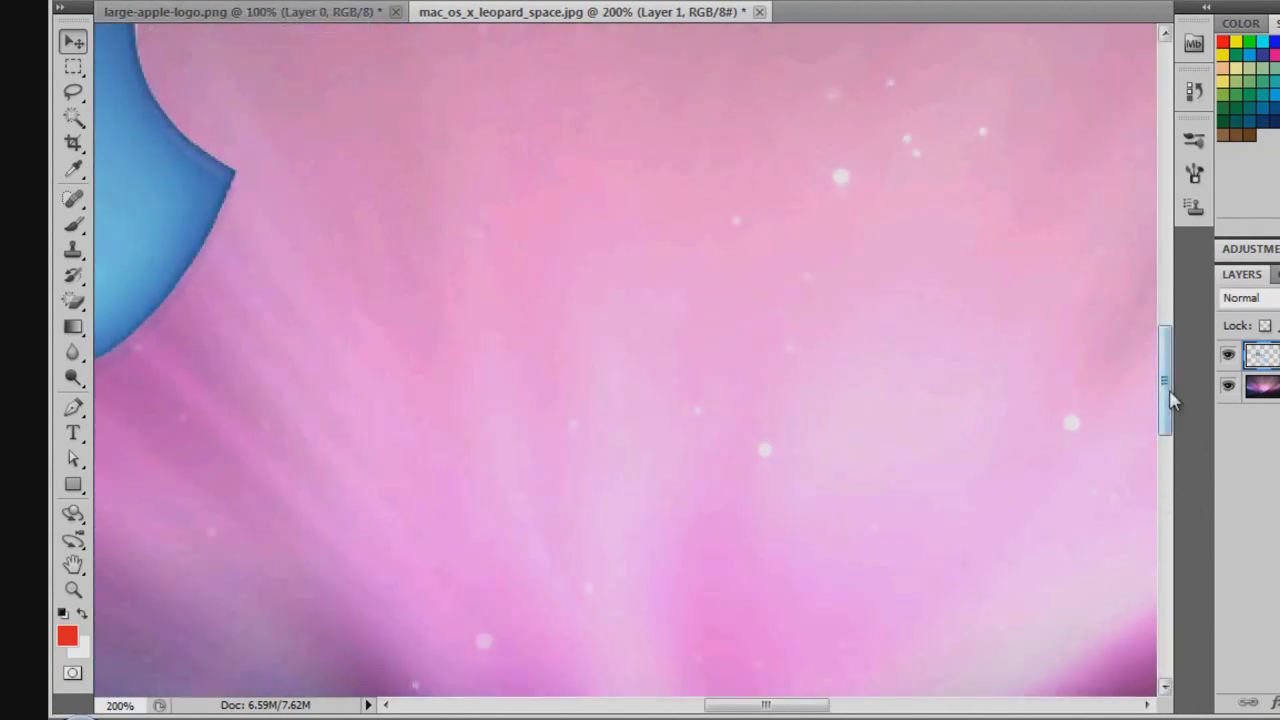
{"action": "scroll", "coordinate": [1163, 349], "scroll_direction": "up", "scroll_amount": 5}
{"action": "left_click_drag", "start_coordinate": [740, 706], "coordinate": [655, 706]}
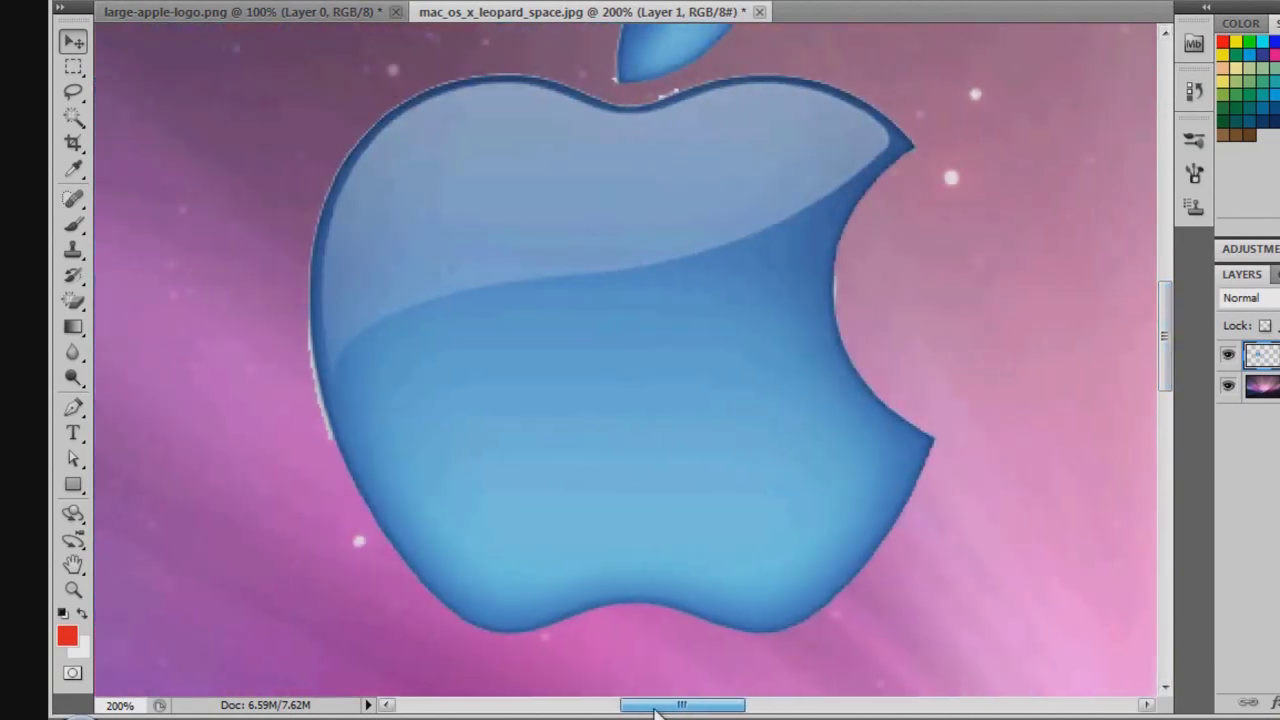
{"action": "scroll", "coordinate": [1165, 320], "scroll_direction": "up", "scroll_amount": 1}
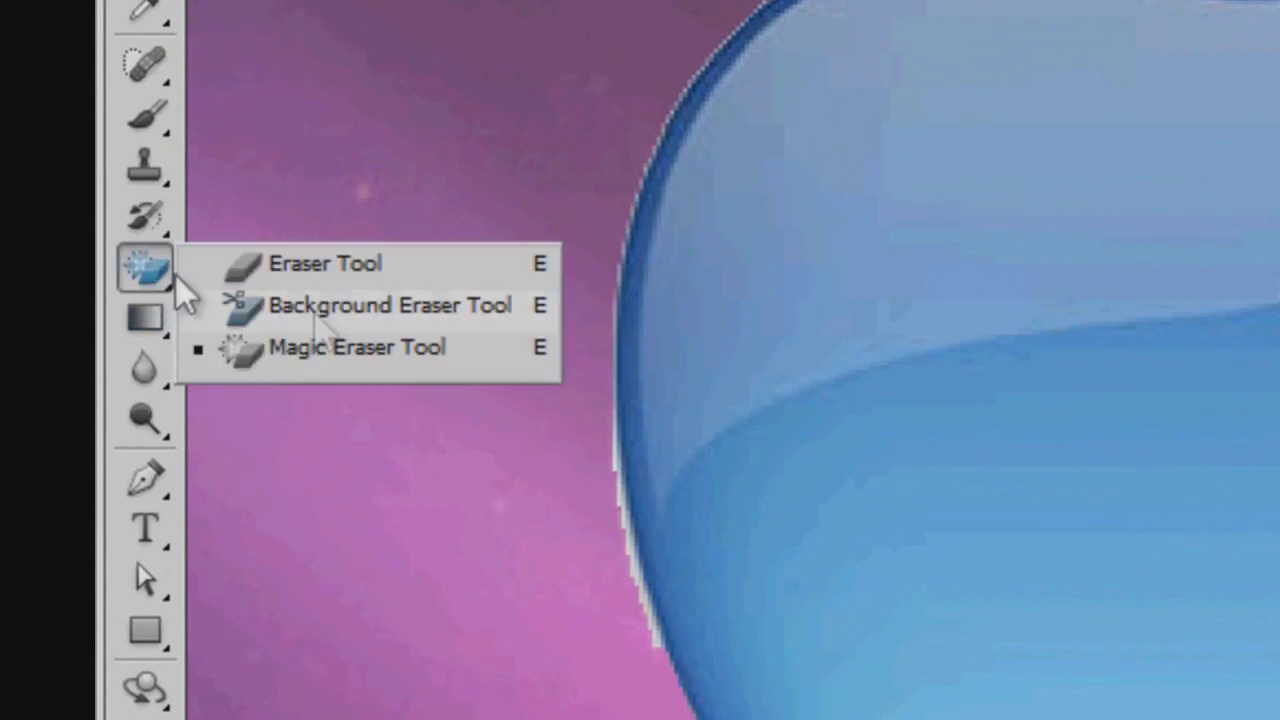
Step: Erase the pale fringe along the apple's left edge with the Eraser Tool, then zoom out to 25%
{"action": "left_click", "coordinate": [349, 281]}
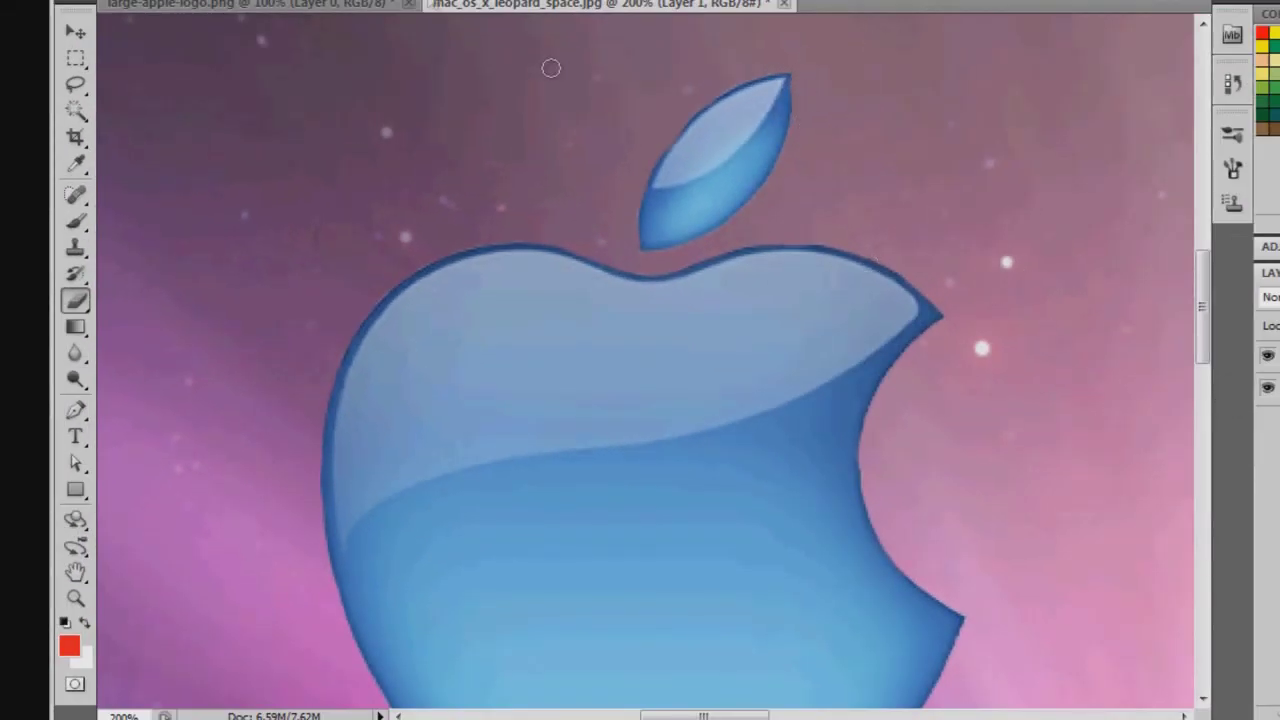
{"action": "left_click", "coordinate": [315, 5]}
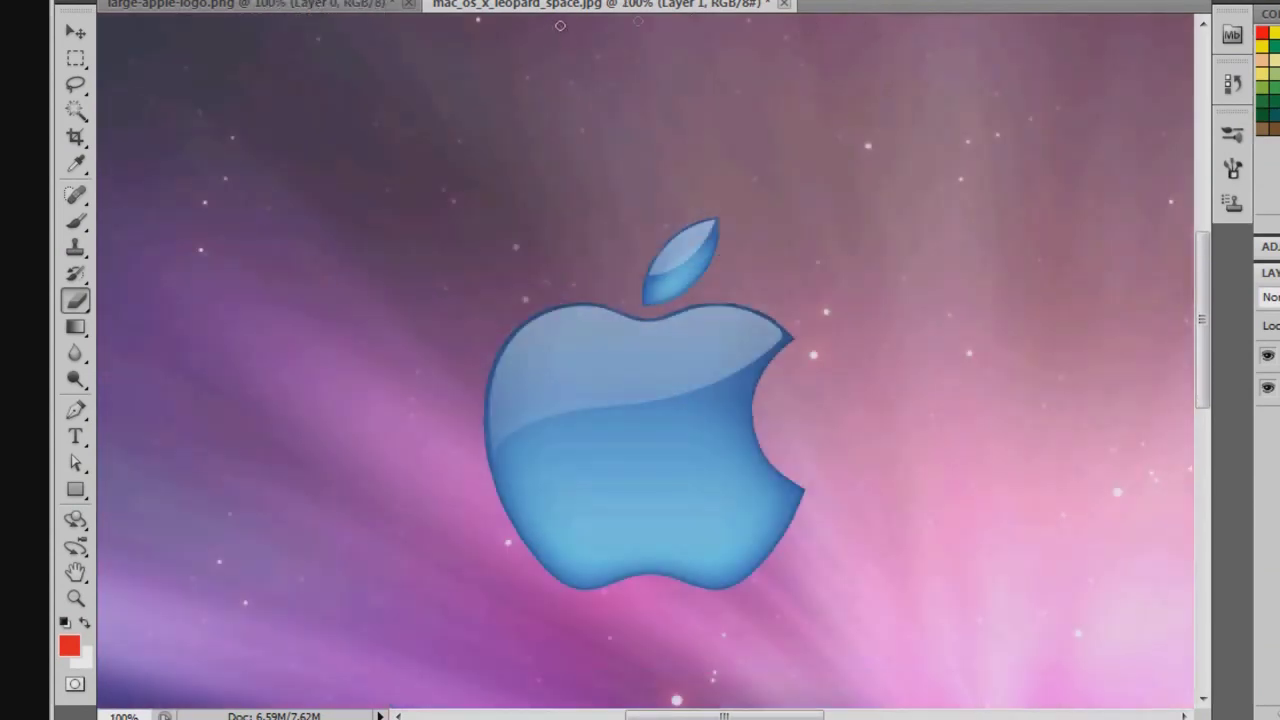
{"action": "left_click", "coordinate": [315, 5]}
{"action": "left_click", "coordinate": [290, 10]}
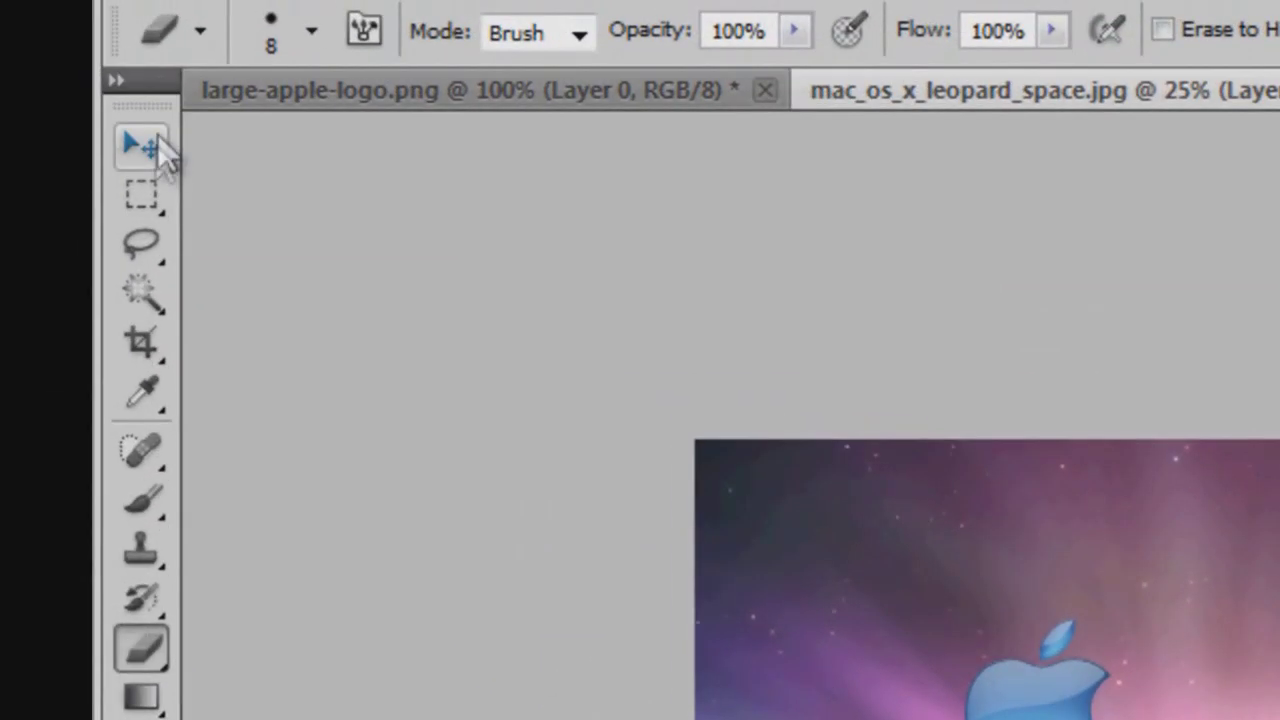
Step: Drag the apple logo to the centre of the wallpaper and start a free transform
{"action": "left_click", "coordinate": [75, 32]}
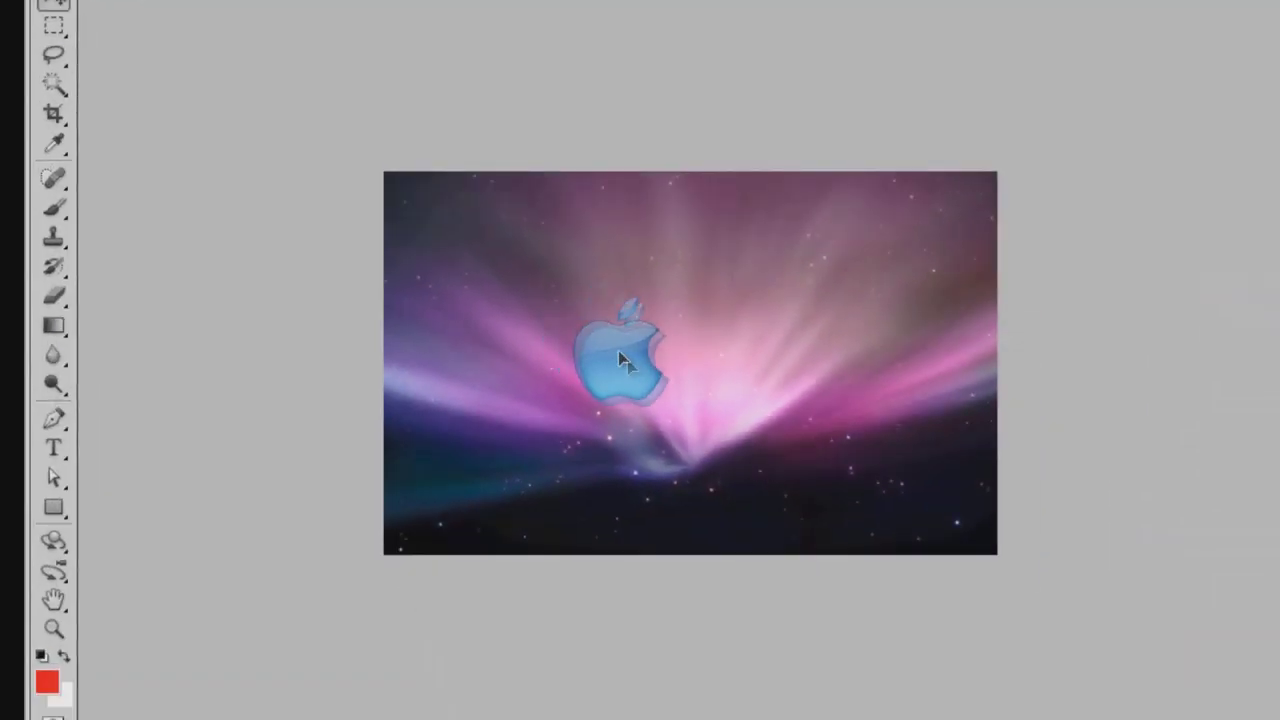
{"action": "left_click_drag", "start_coordinate": [618, 352], "coordinate": [697, 425]}
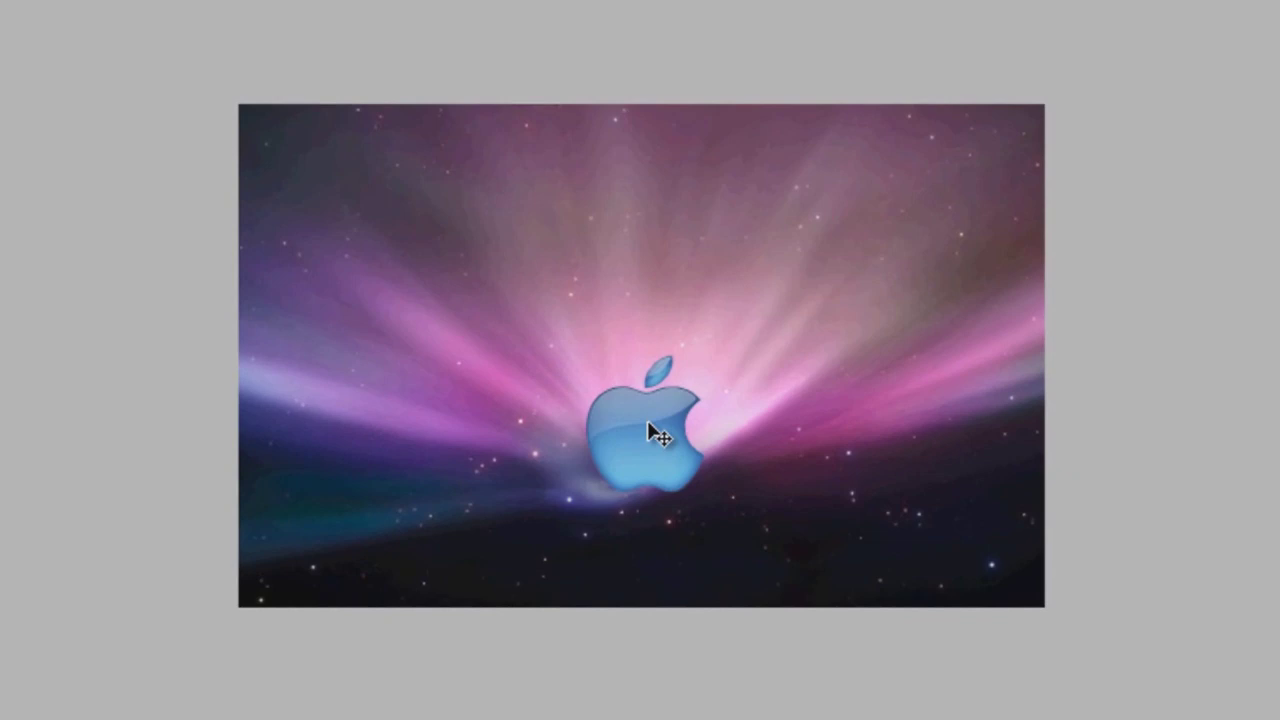
{"action": "key", "text": "ctrl+t"}
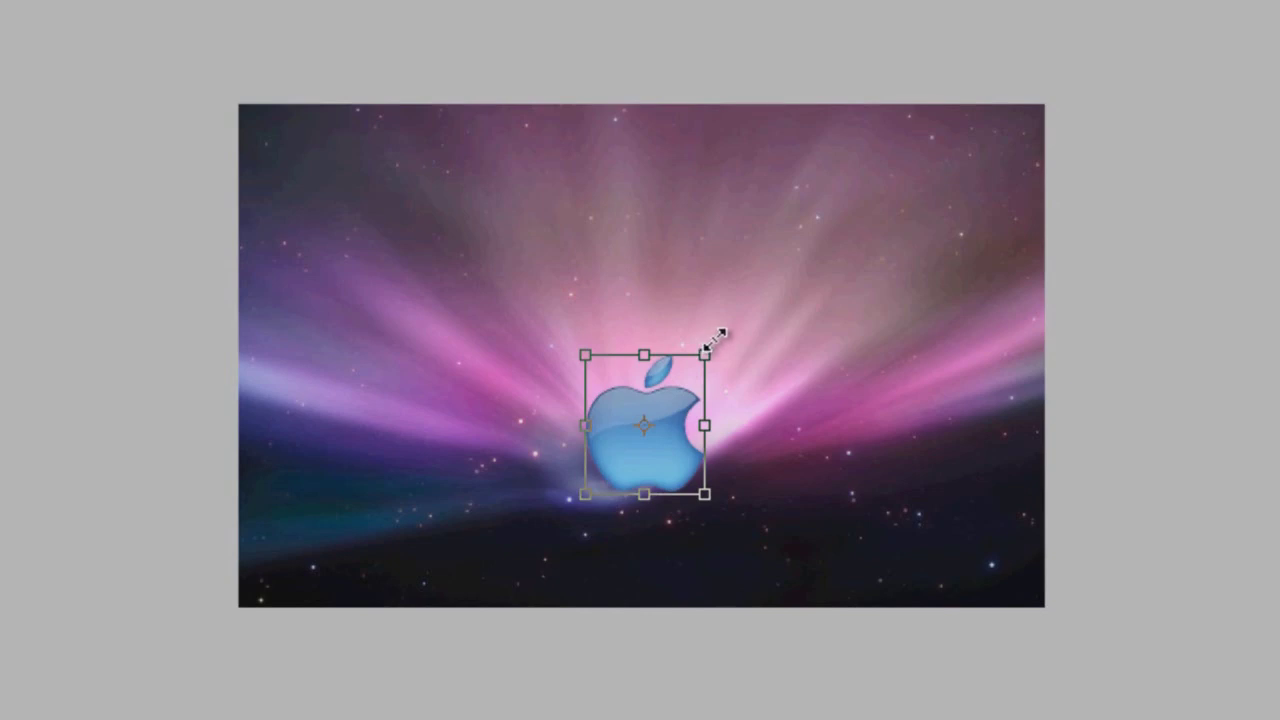
Step: Resize the apple logo from its corner handle and nudge it just above the bright glow
{"action": "left_click_drag", "start_coordinate": [706, 351], "coordinate": [724, 330]}
{"action": "left_click_drag", "start_coordinate": [857, 438], "coordinate": [666, 432]}
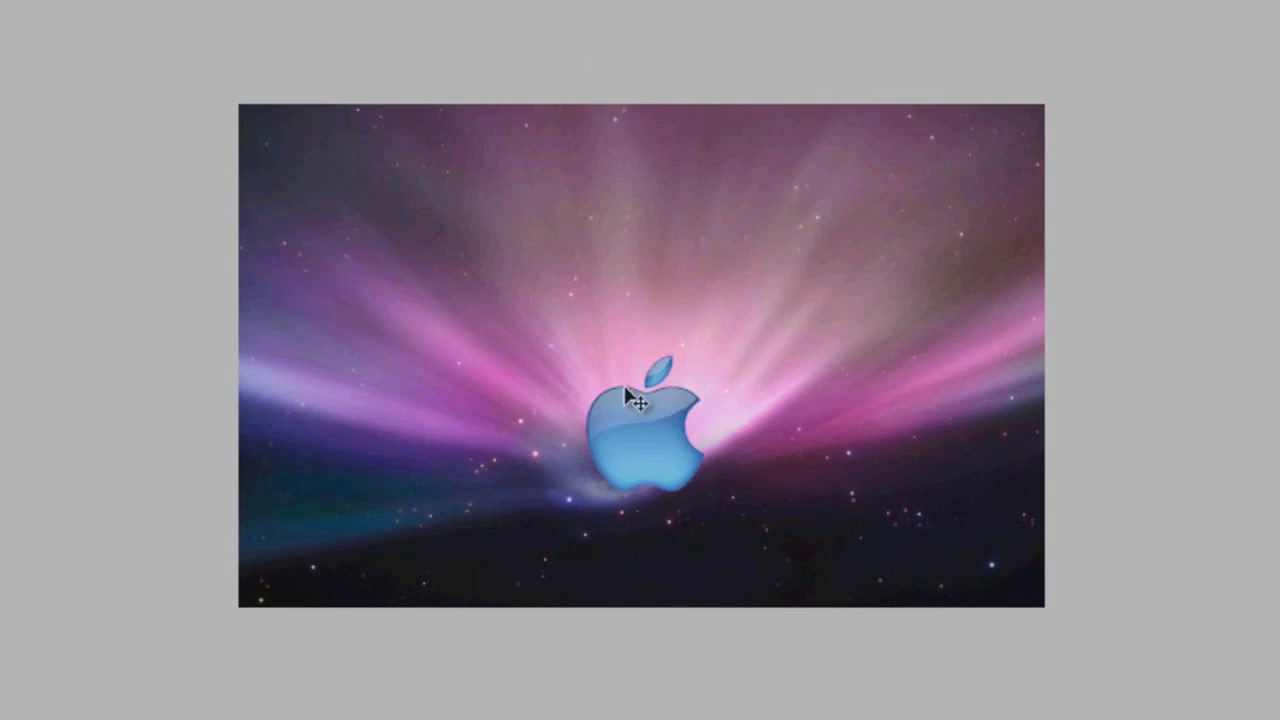
{"action": "mouse_move", "coordinate": [640, 421]}
{"action": "left_mouse_down"}
{"action": "mouse_move", "coordinate": [651, 411]}
{"action": "mouse_move", "coordinate": [630, 455]}
{"action": "mouse_move", "coordinate": [642, 423]}
{"action": "left_mouse_up"}
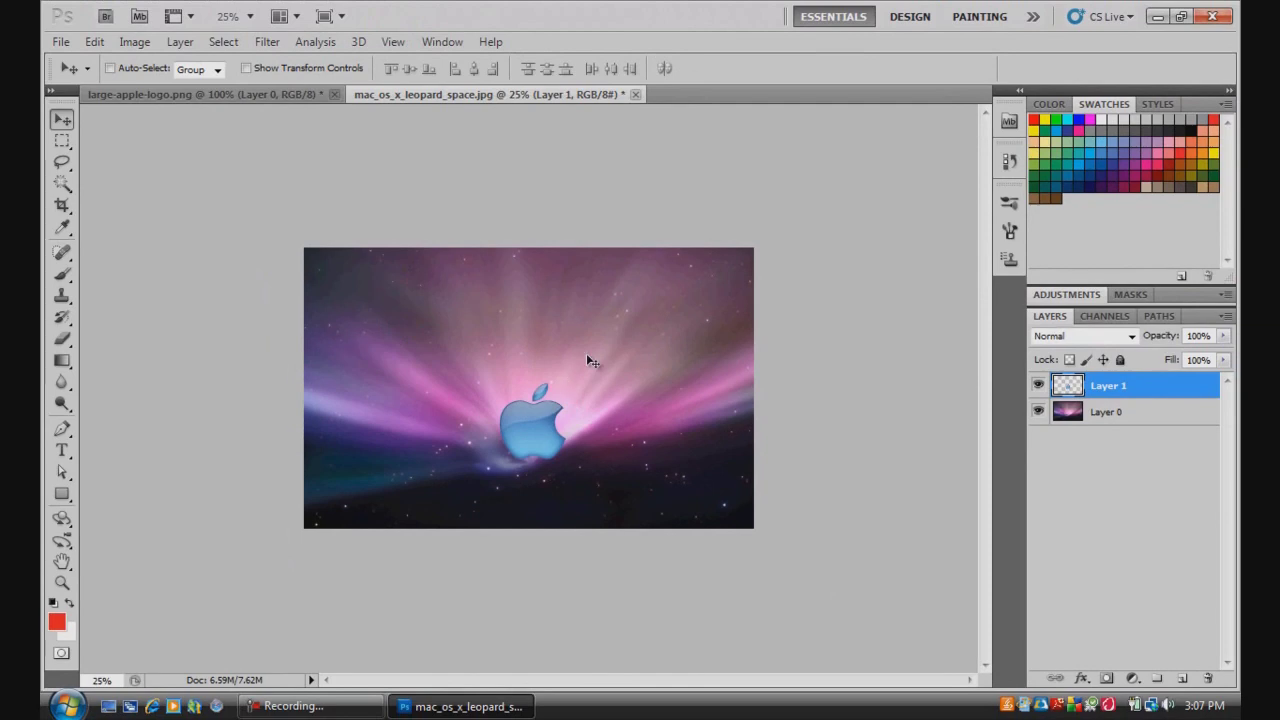
{"action": "left_click", "coordinate": [284, 94]}
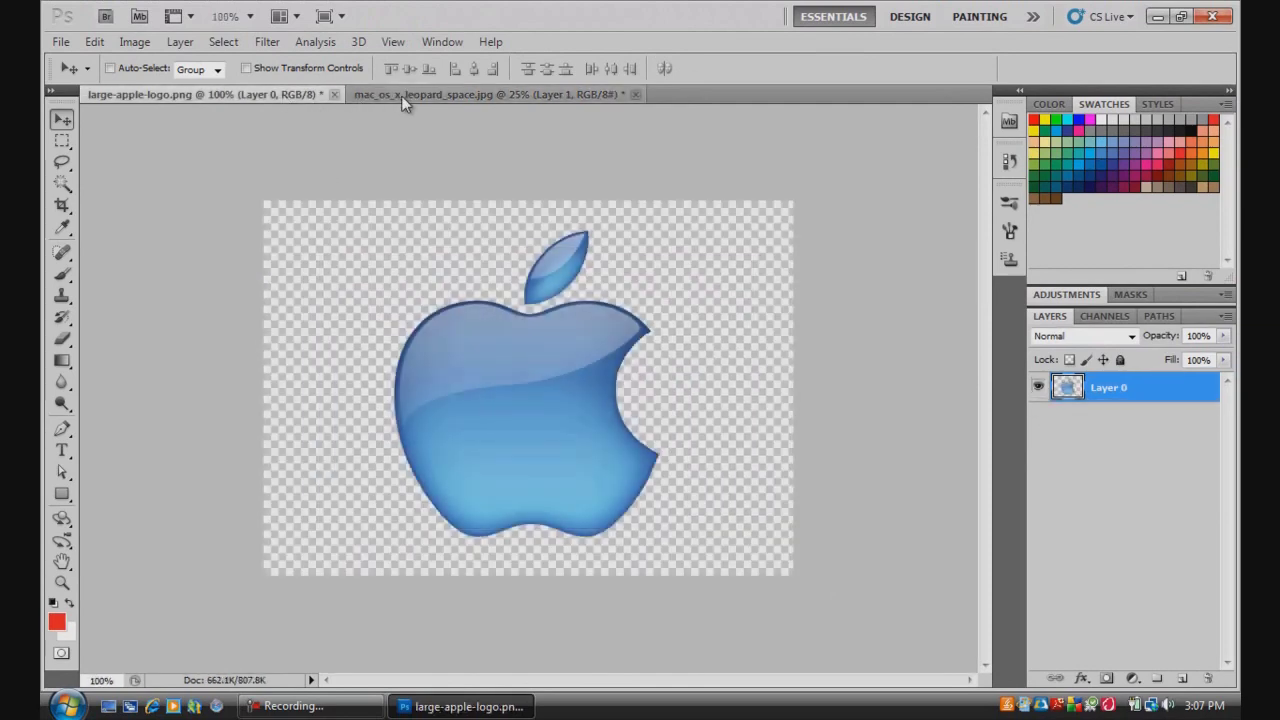
{"action": "left_click", "coordinate": [402, 95]}
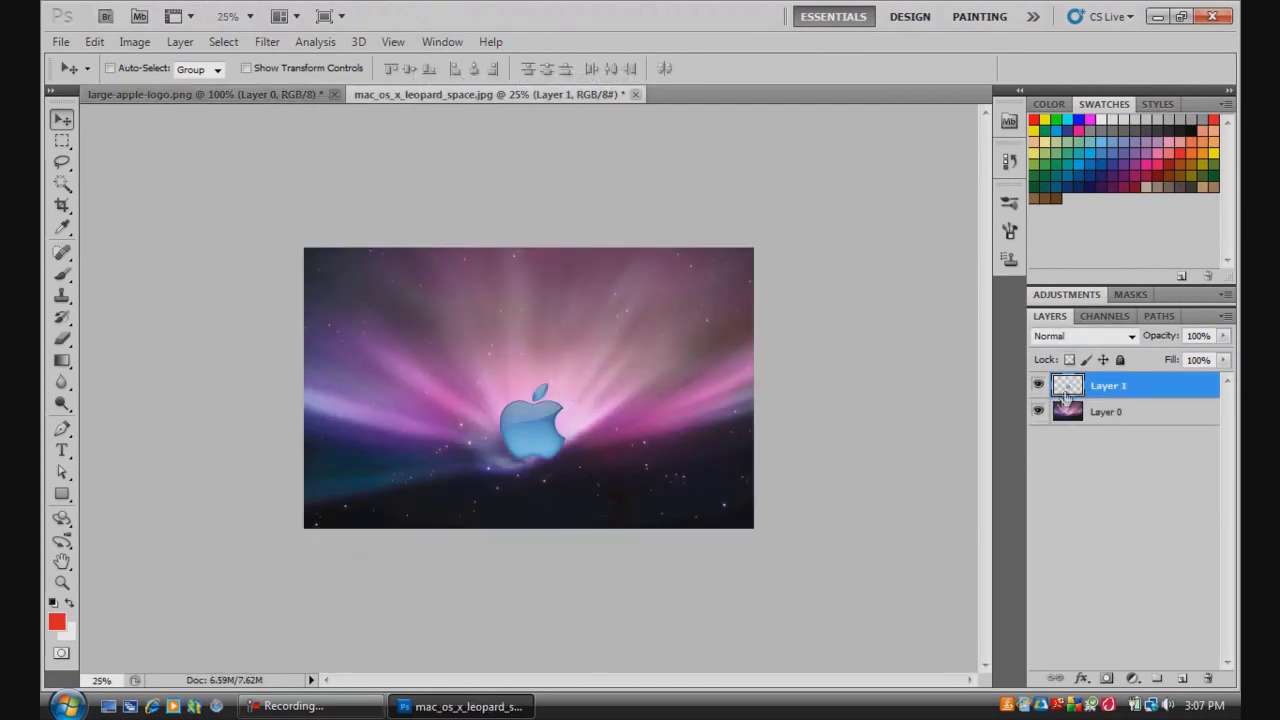